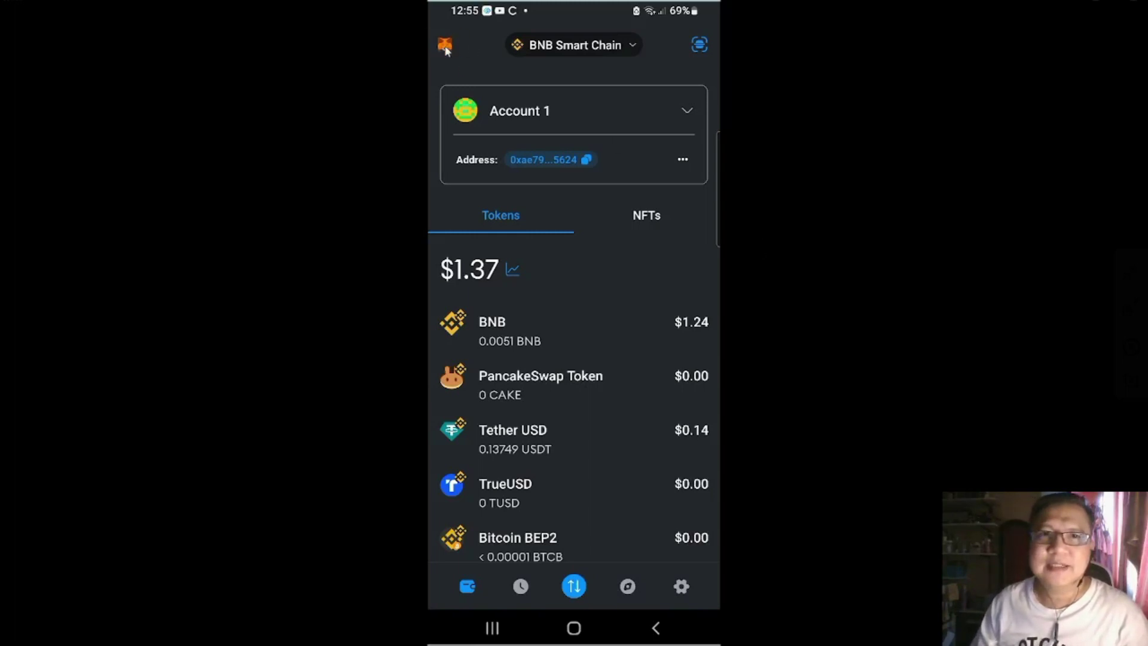
# Glance at the network list without switching, then close the QR code scanner.
pyautogui.click(624, 47)
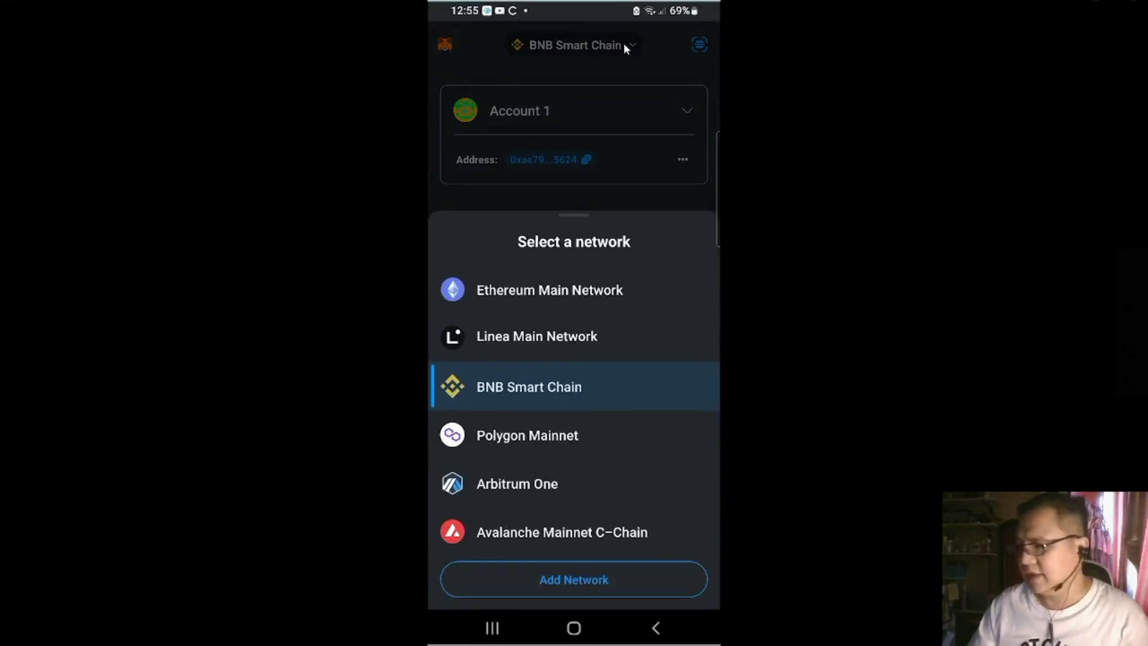
pyautogui.click(623, 43)
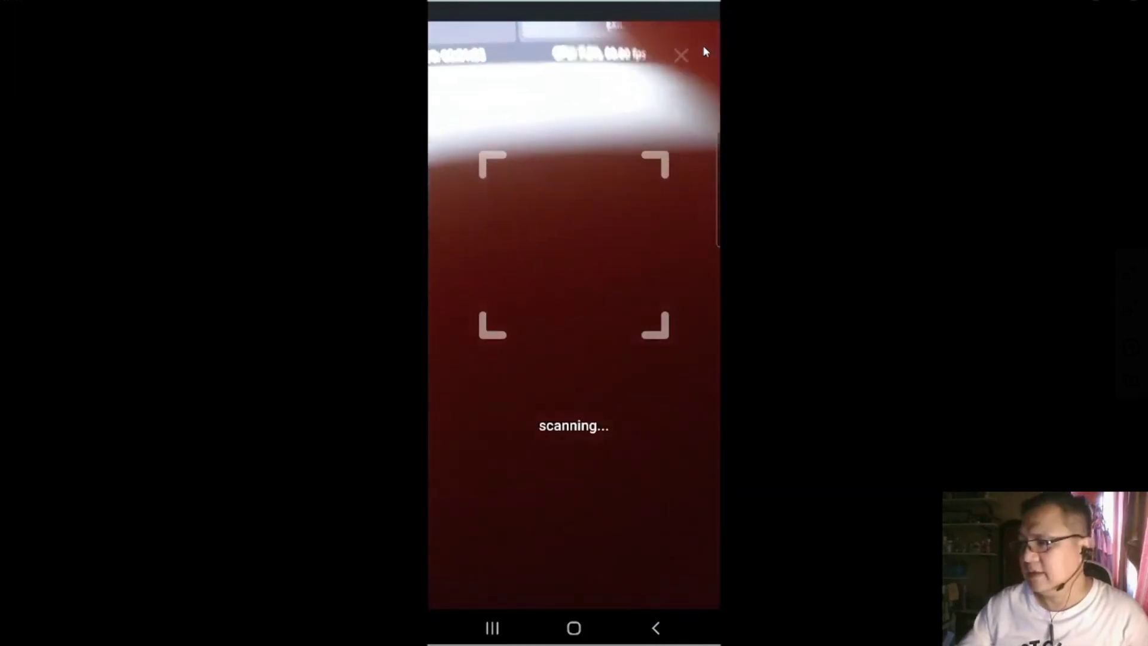
pyautogui.click(704, 52)
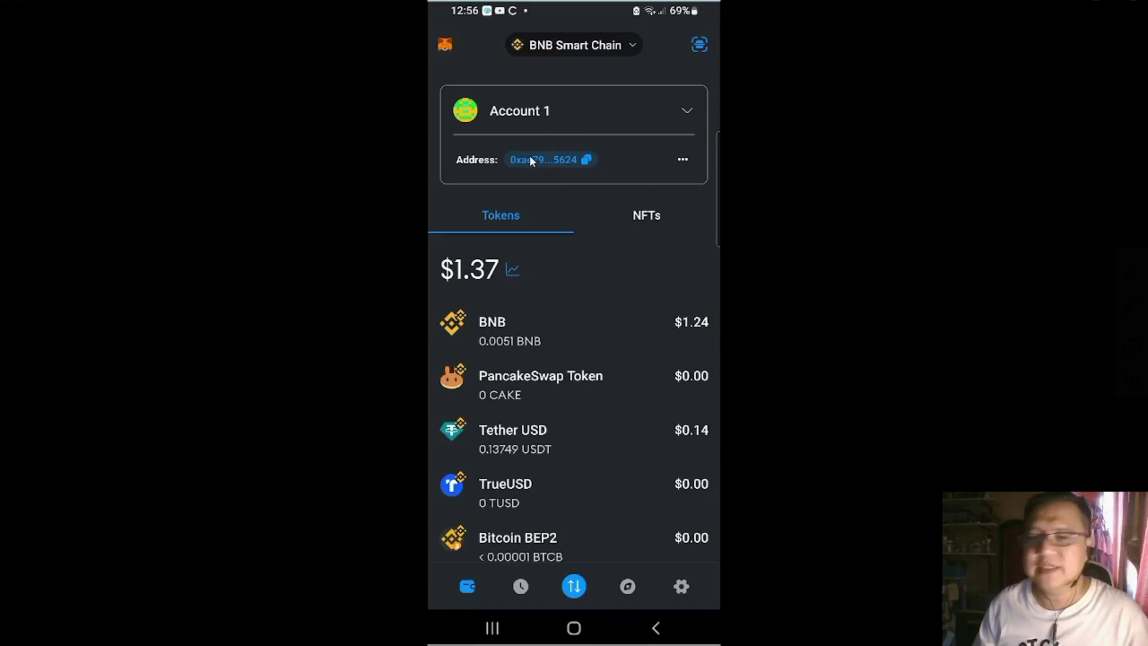
# Browse the wallet accounts list and its add-account options, then dismiss them.
pyautogui.click(519, 110)
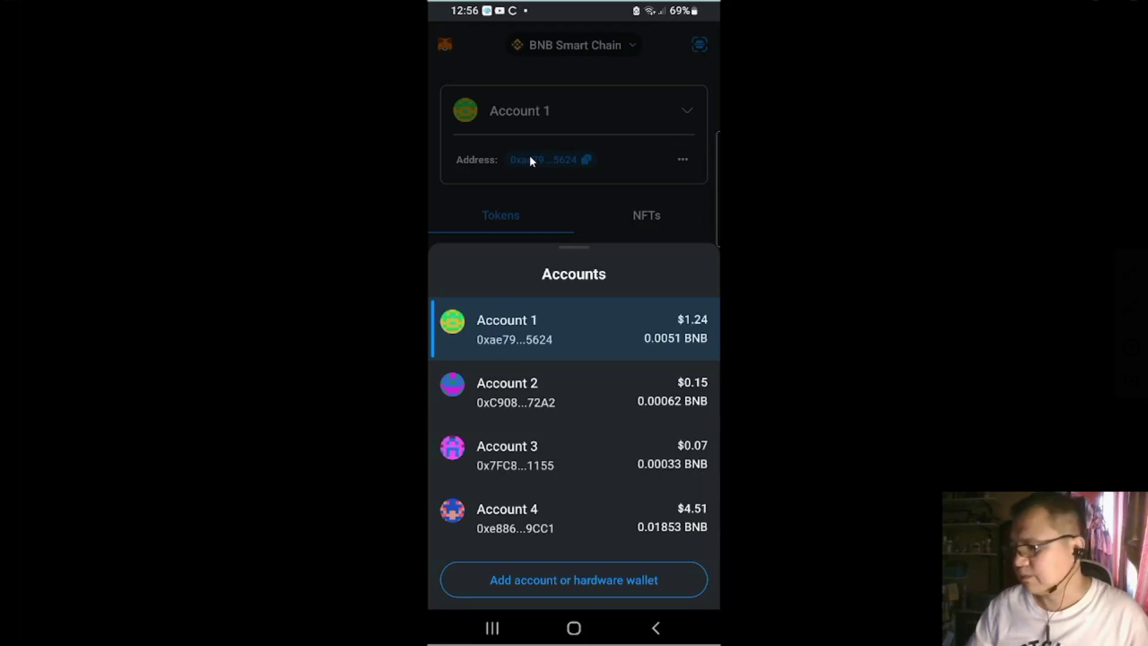
pyautogui.click(574, 580)
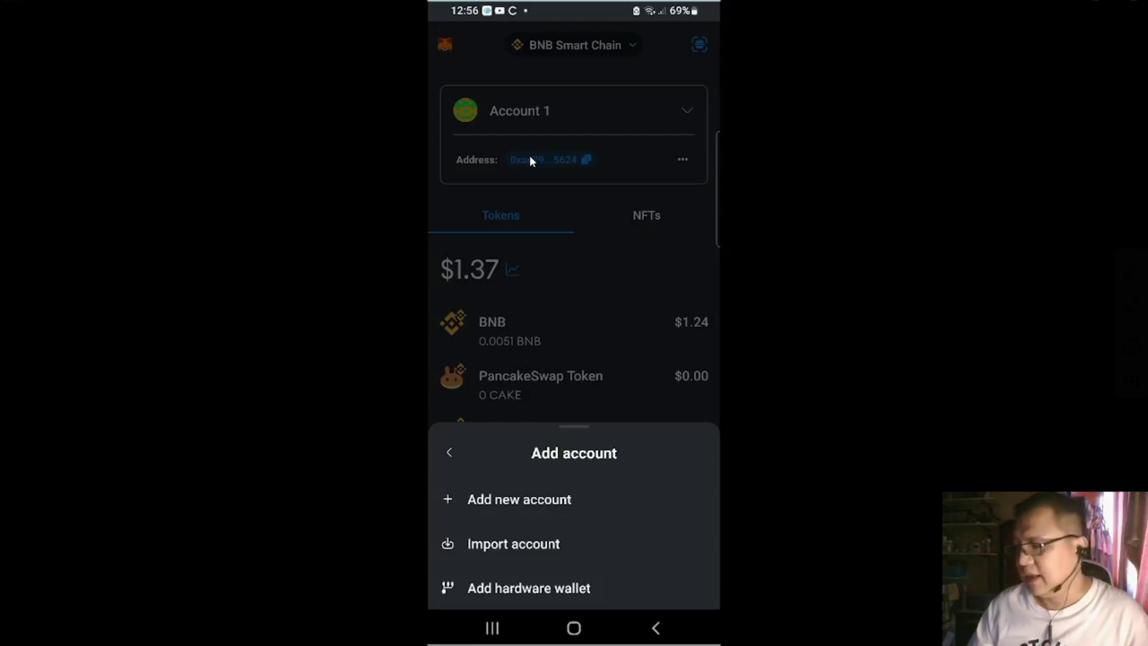
pyautogui.press('Escape')
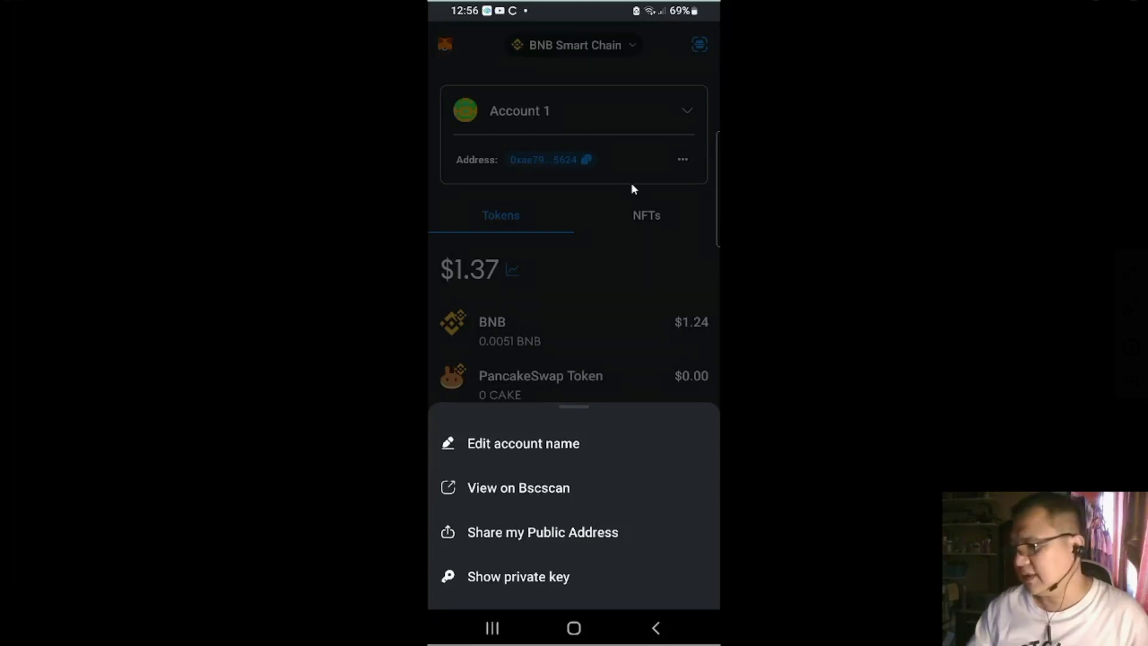
pyautogui.click(633, 189)
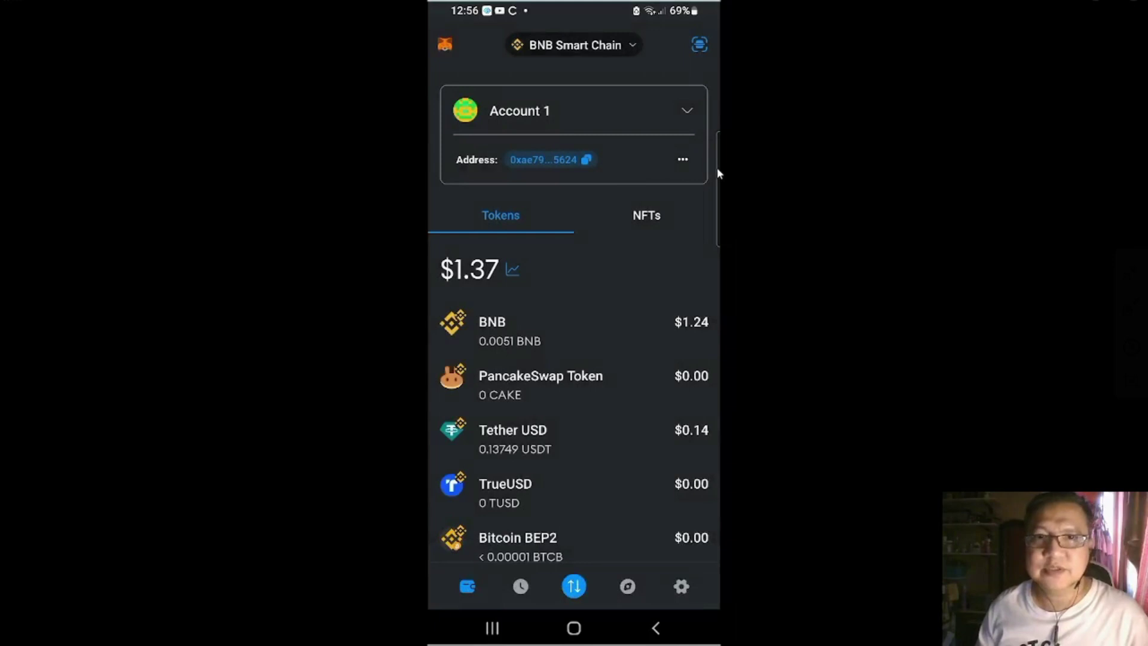
# Copy Account 1's wallet address and bring up the network list.
pyautogui.click(515, 110)
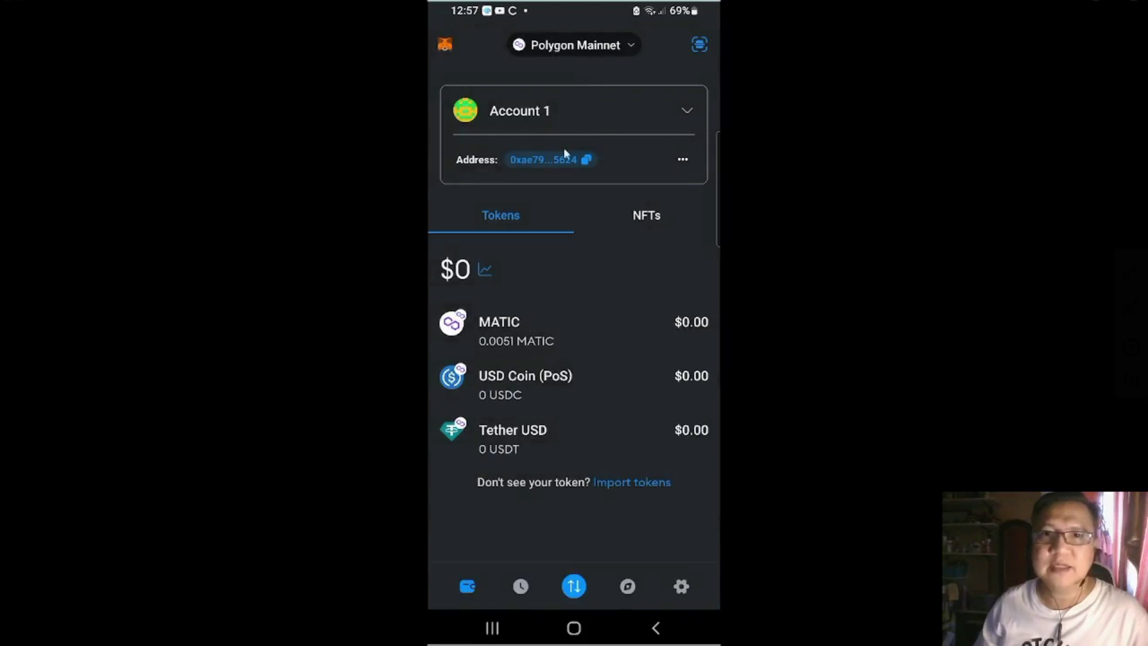
pyautogui.click(585, 165)
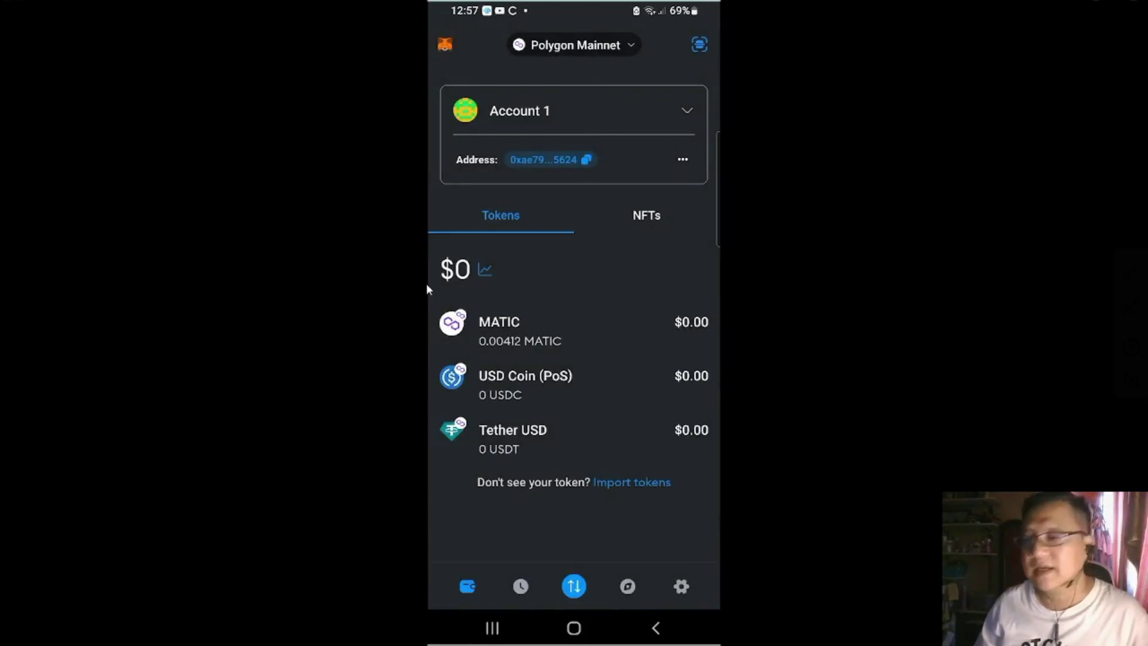
pyautogui.click(575, 44)
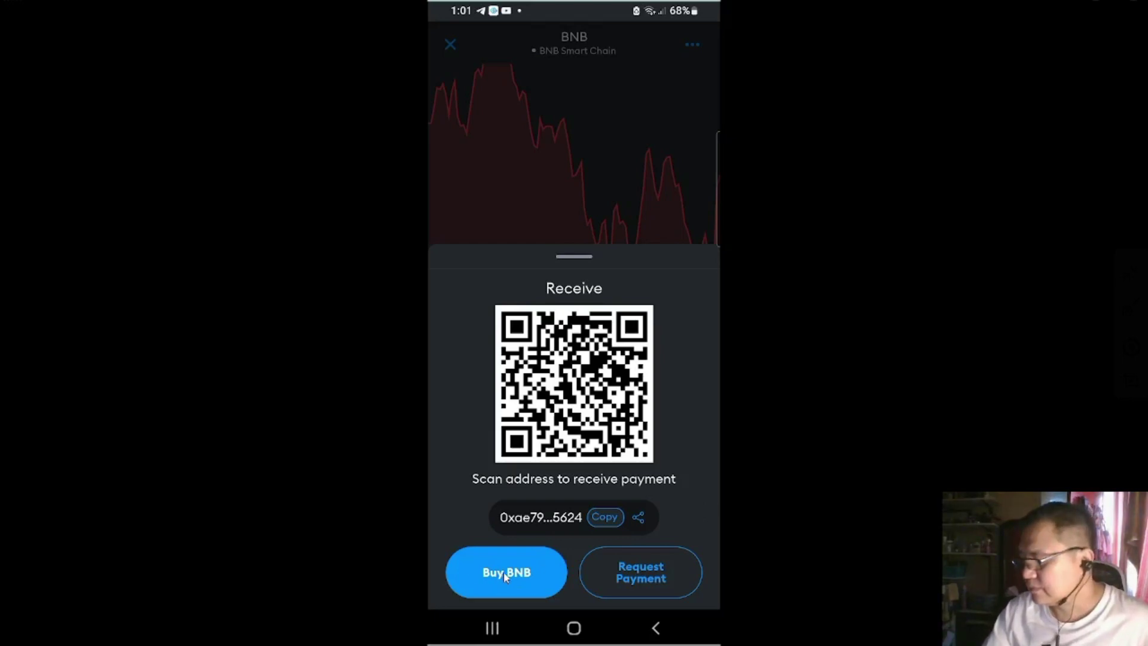
# Start buying BNB, search 'Phi' to set Philippines as the region, and continue to payment methods.
pyautogui.click(506, 575)
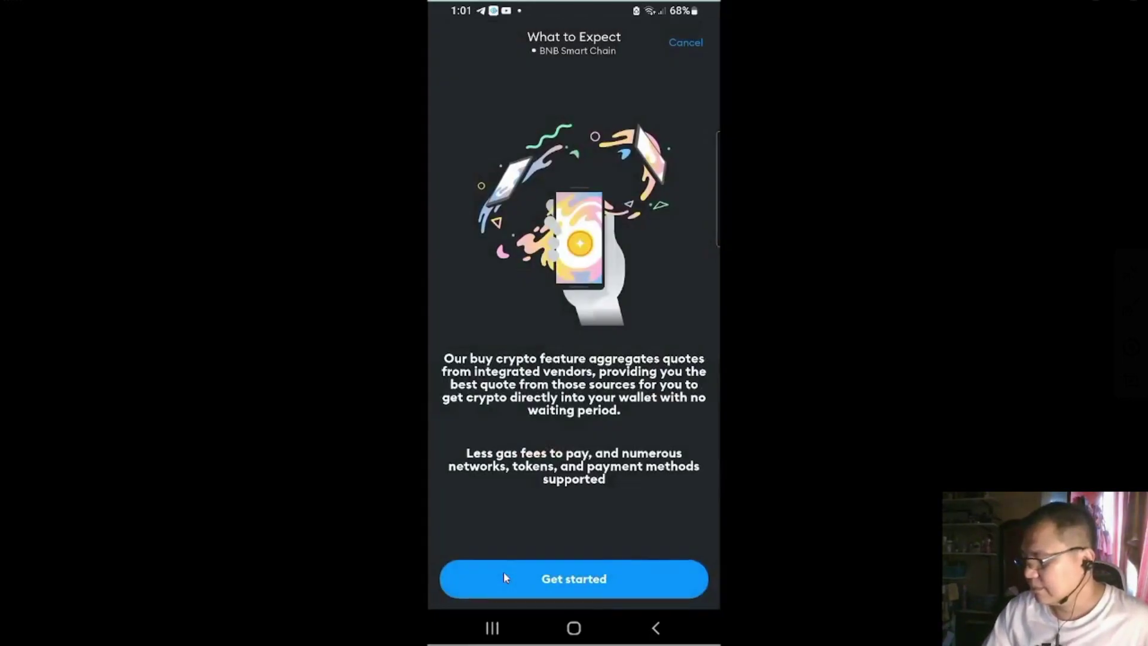
pyautogui.click(505, 578)
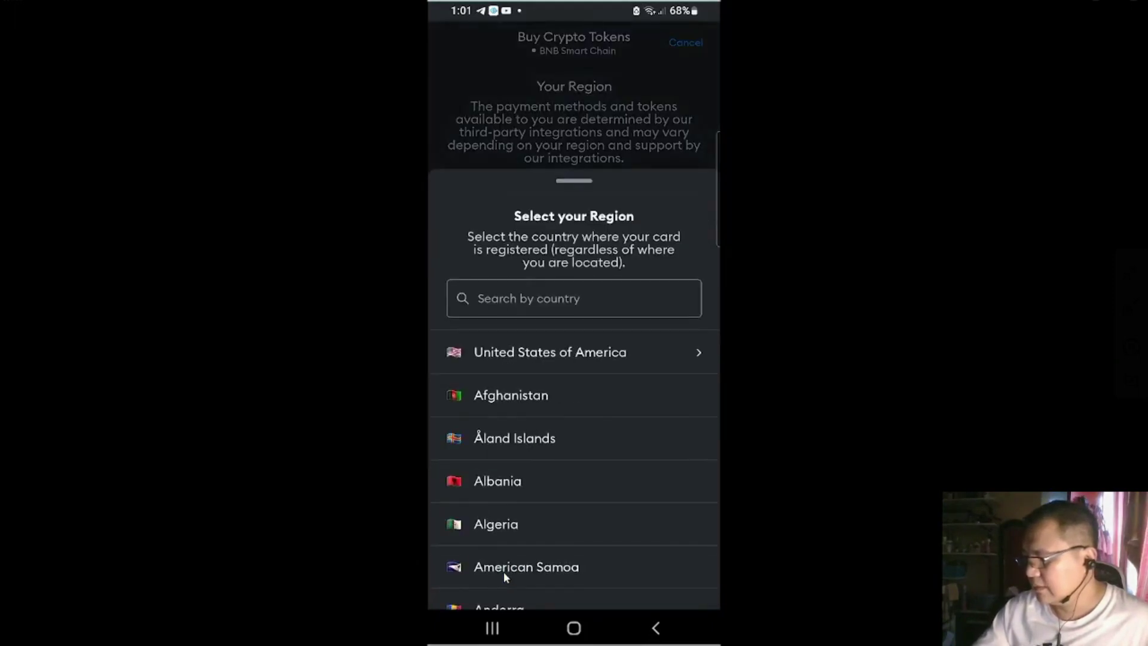
pyautogui.write('P')
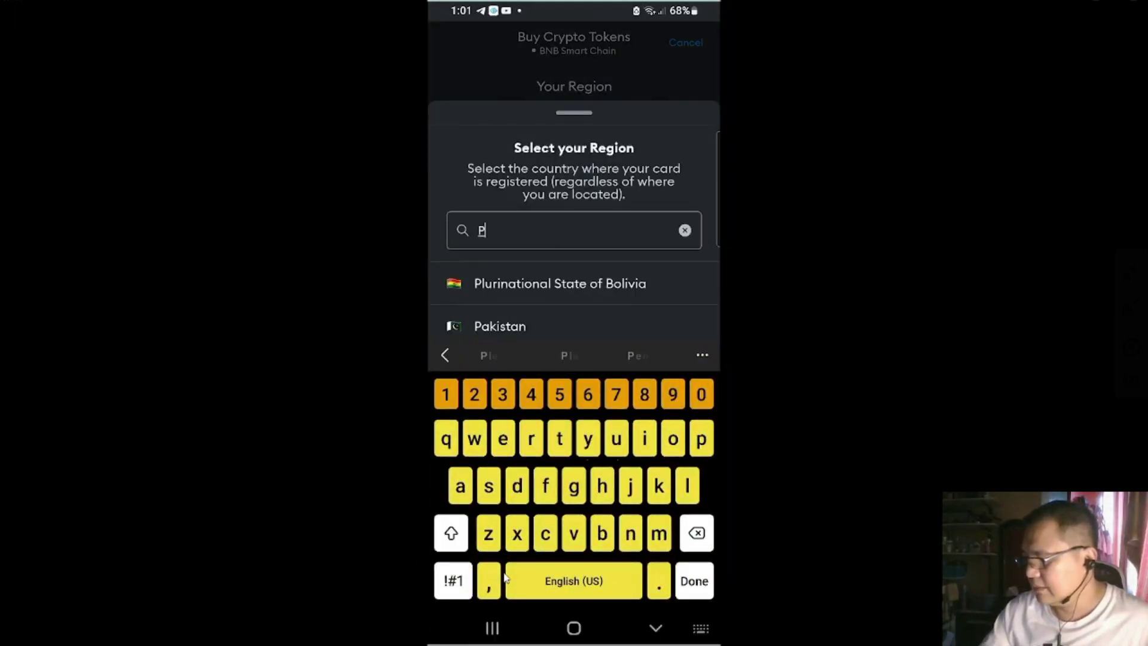
pyautogui.write('hi')
pyautogui.click(526, 284)
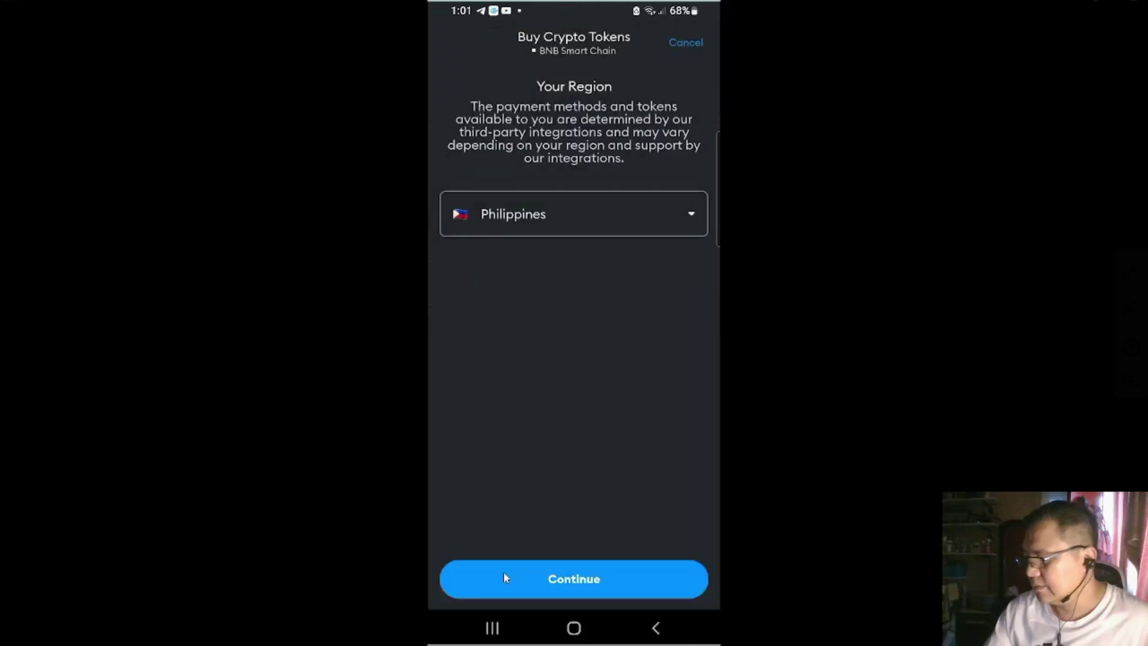
pyautogui.click(505, 577)
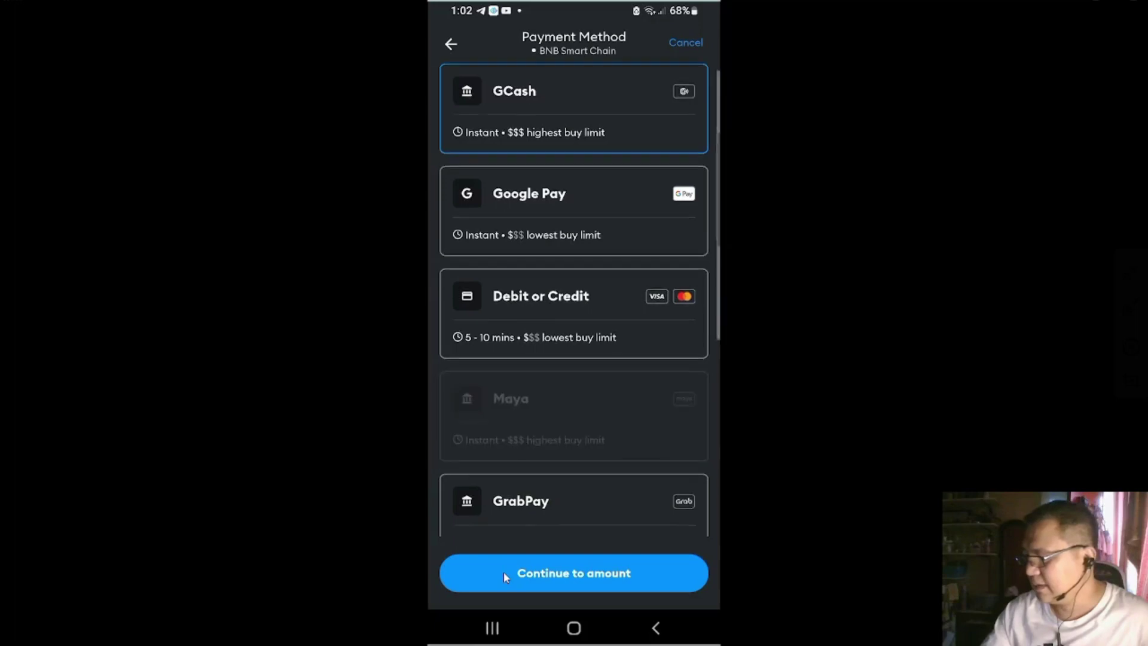
pyautogui.scroll(-5, 574, 419)
pyautogui.scroll(-2, 574, 359)
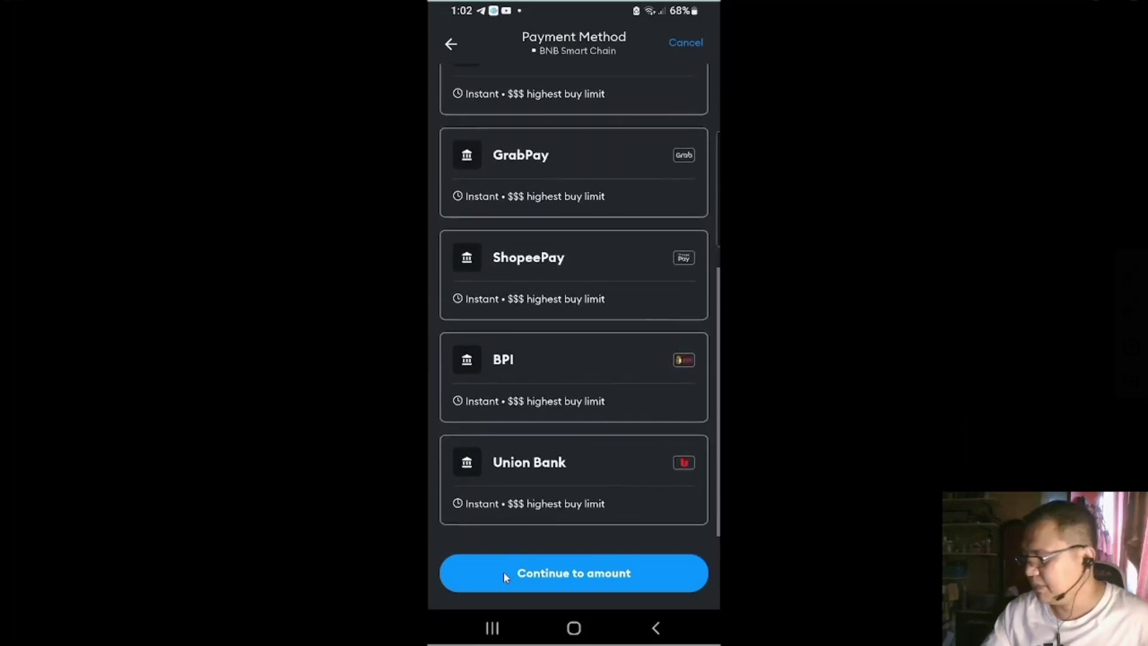
pyautogui.scroll(6, 574, 299)
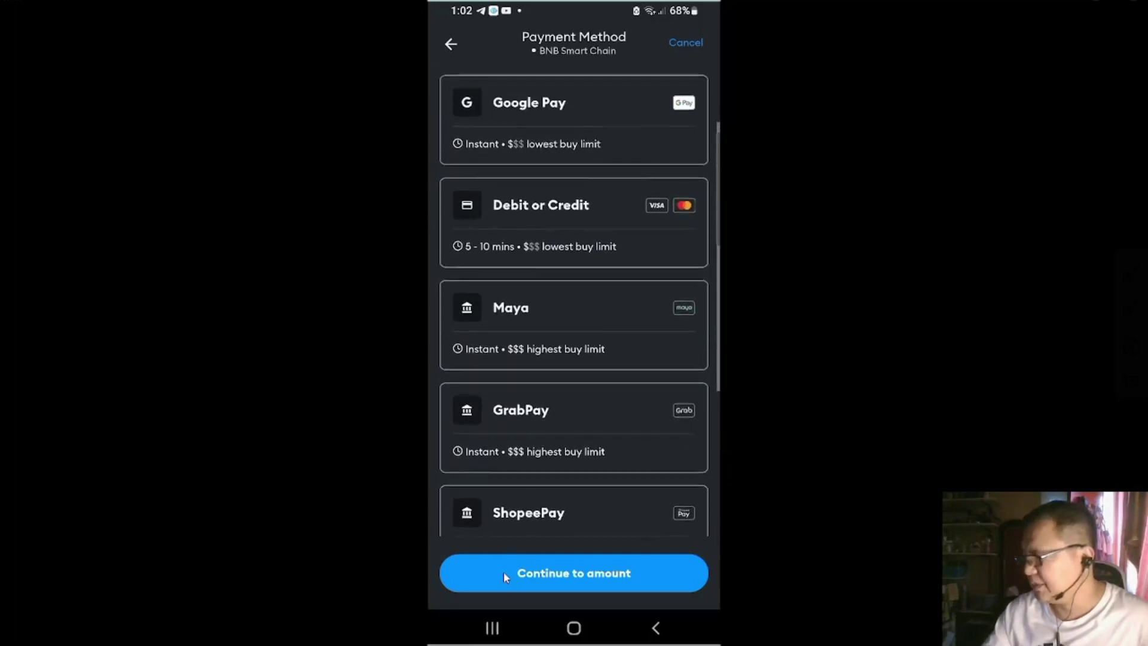
pyautogui.scroll(1, 505, 577)
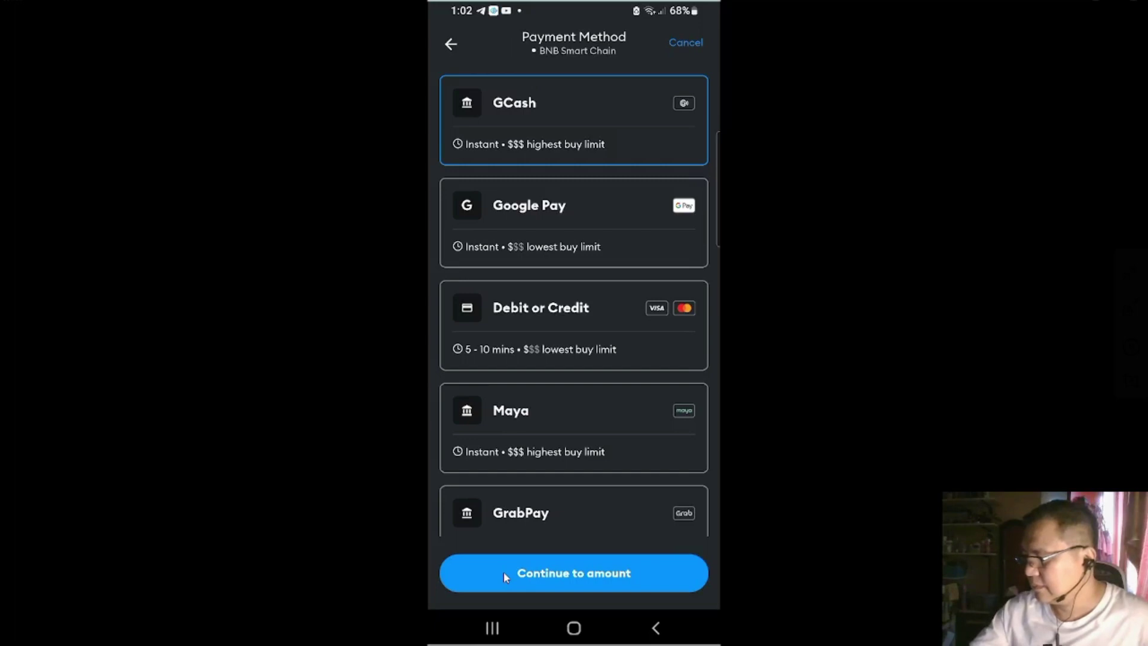
pyautogui.click(505, 576)
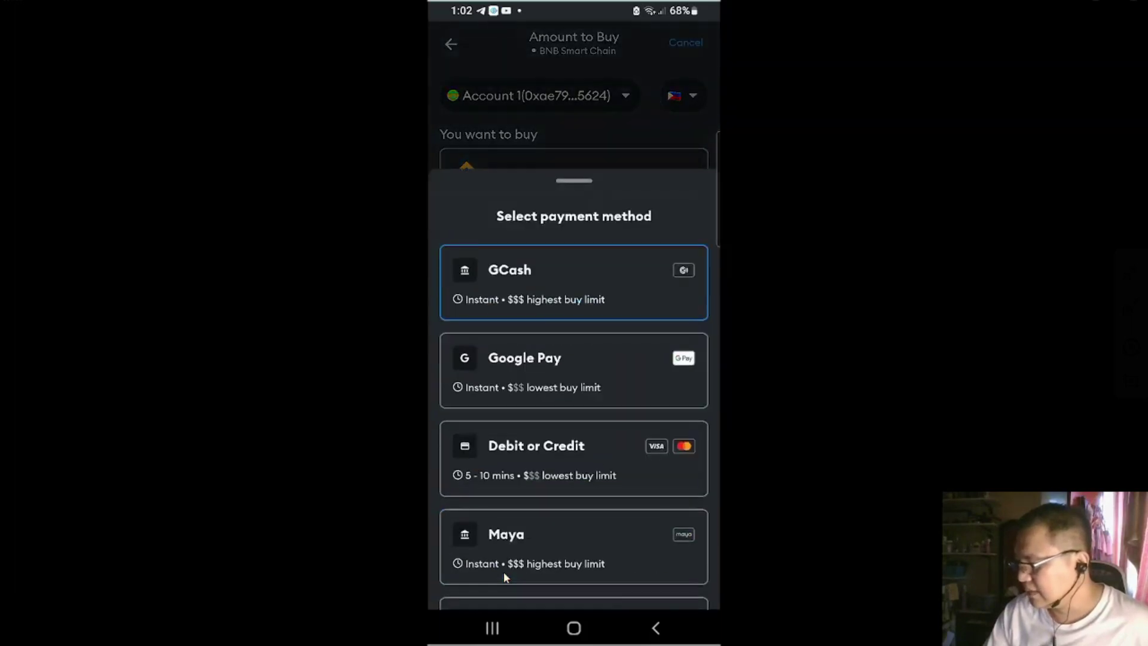
# Scroll through the payment methods and choose Union Bank for the ₱6,000 USDT purchase.
pyautogui.scroll(-5, 504, 577)
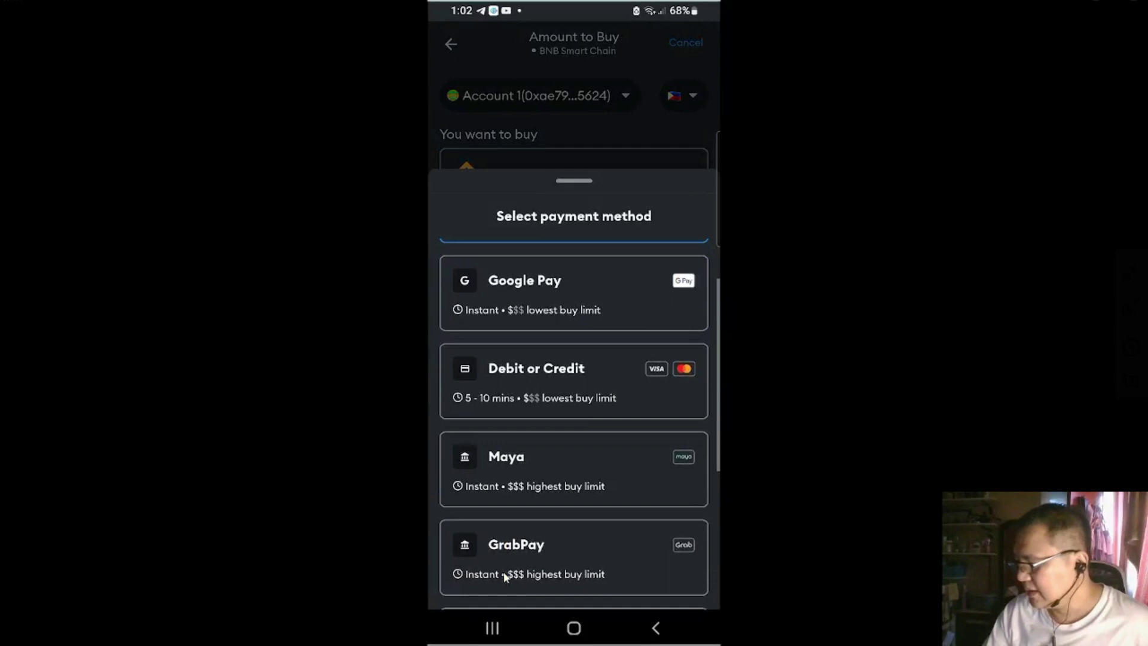
pyautogui.scroll(2, 504, 577)
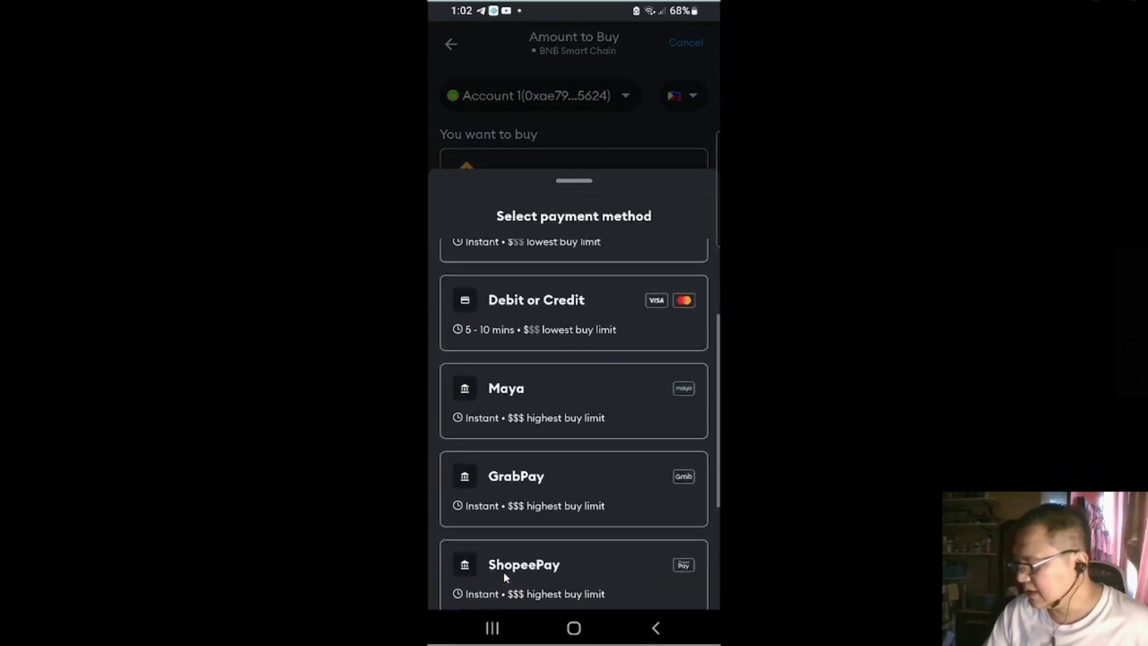
pyautogui.scroll(-3, 504, 578)
pyautogui.scroll(-2, 504, 577)
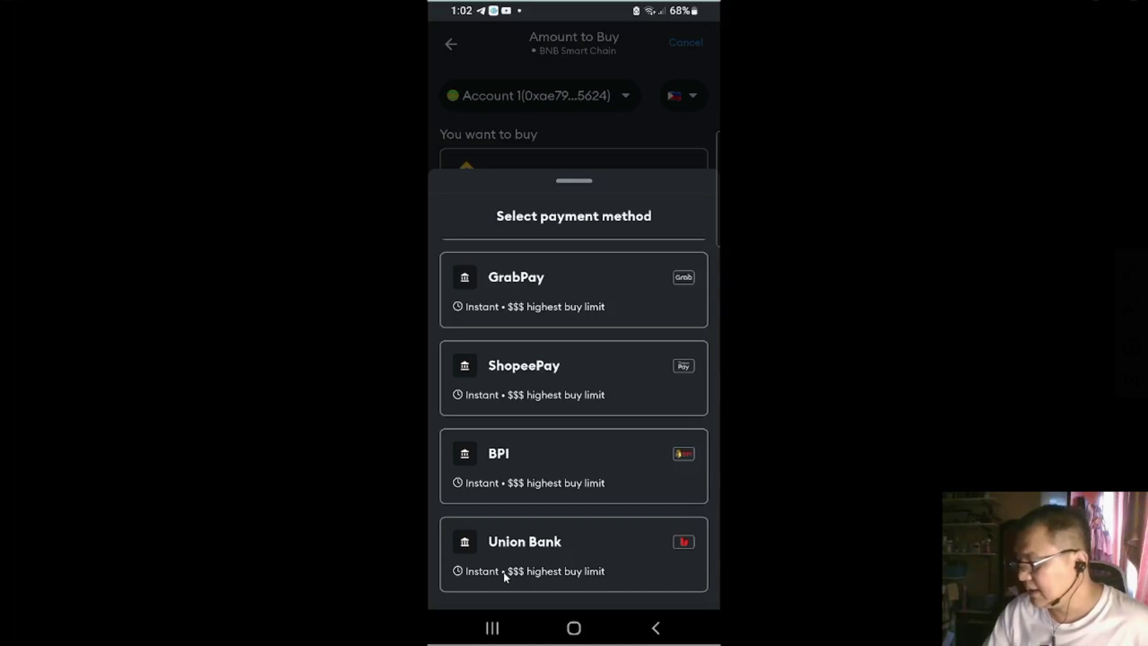
pyautogui.scroll(3, 504, 577)
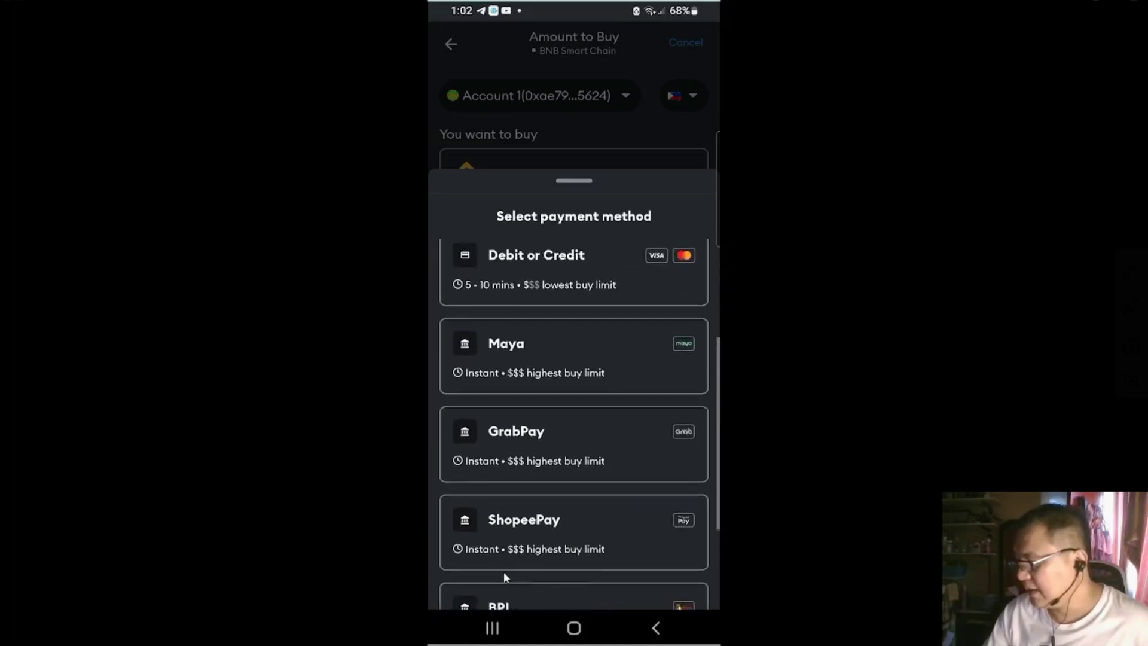
pyautogui.scroll(1, 504, 577)
pyautogui.scroll(1, 504, 578)
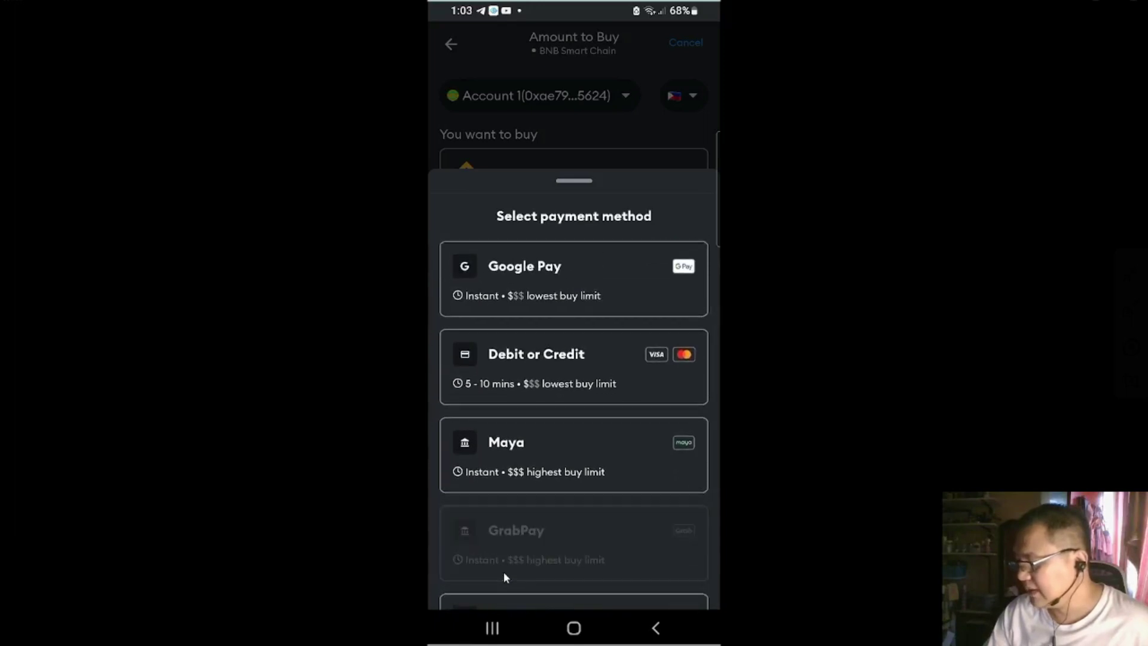
pyautogui.scroll(2, 504, 577)
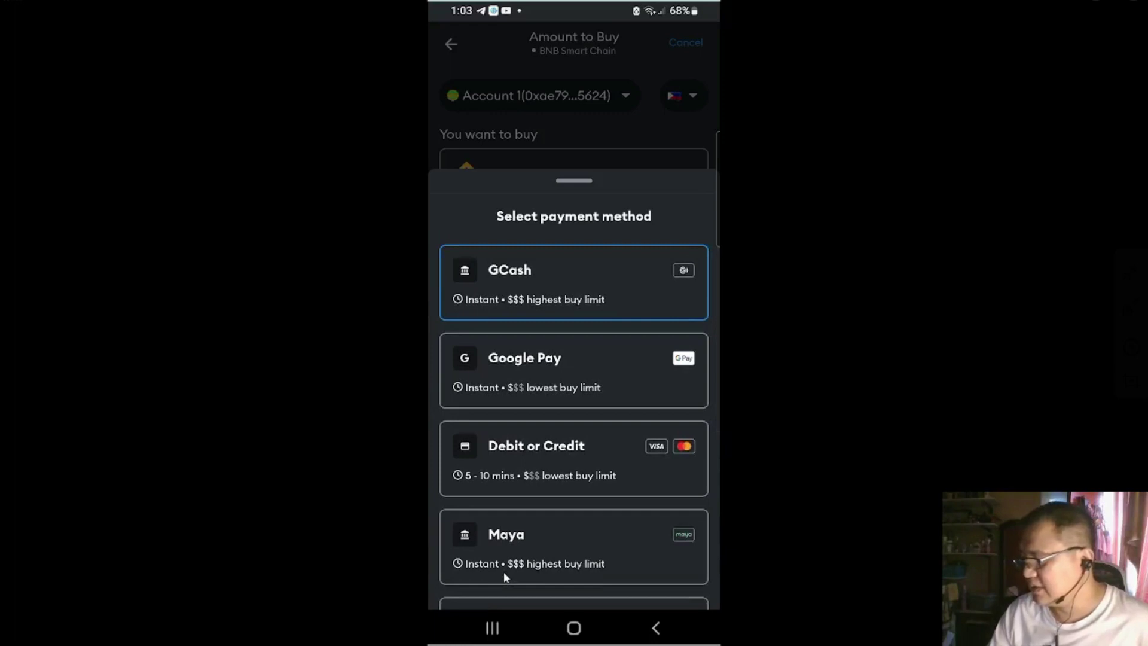
pyautogui.scroll(-5, 505, 577)
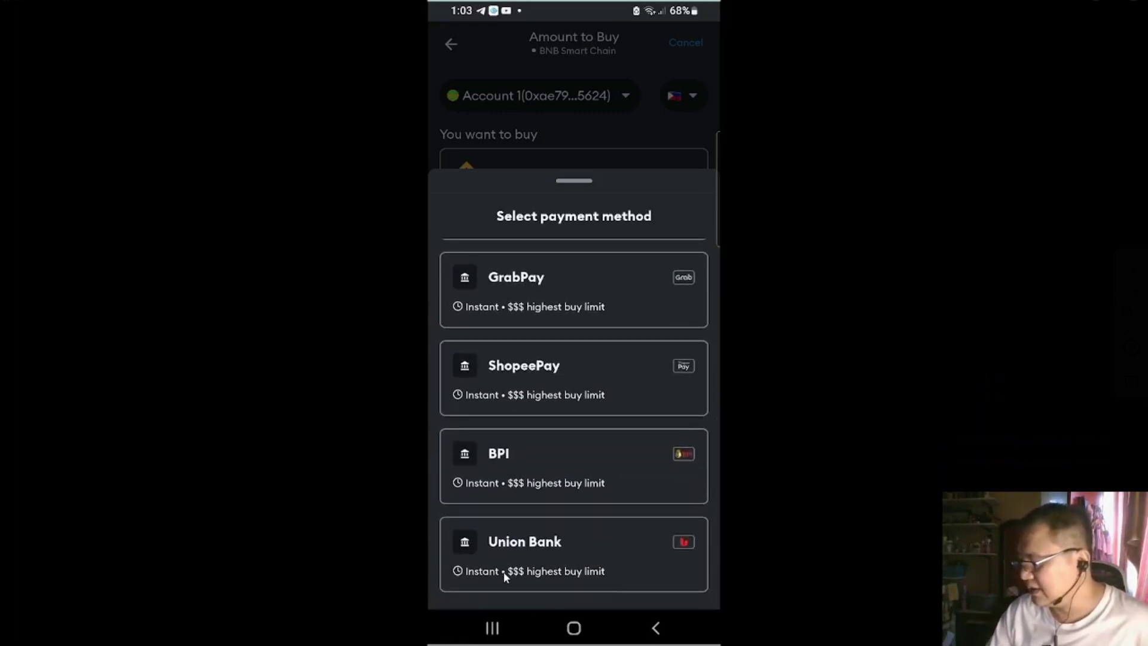
pyautogui.click(504, 575)
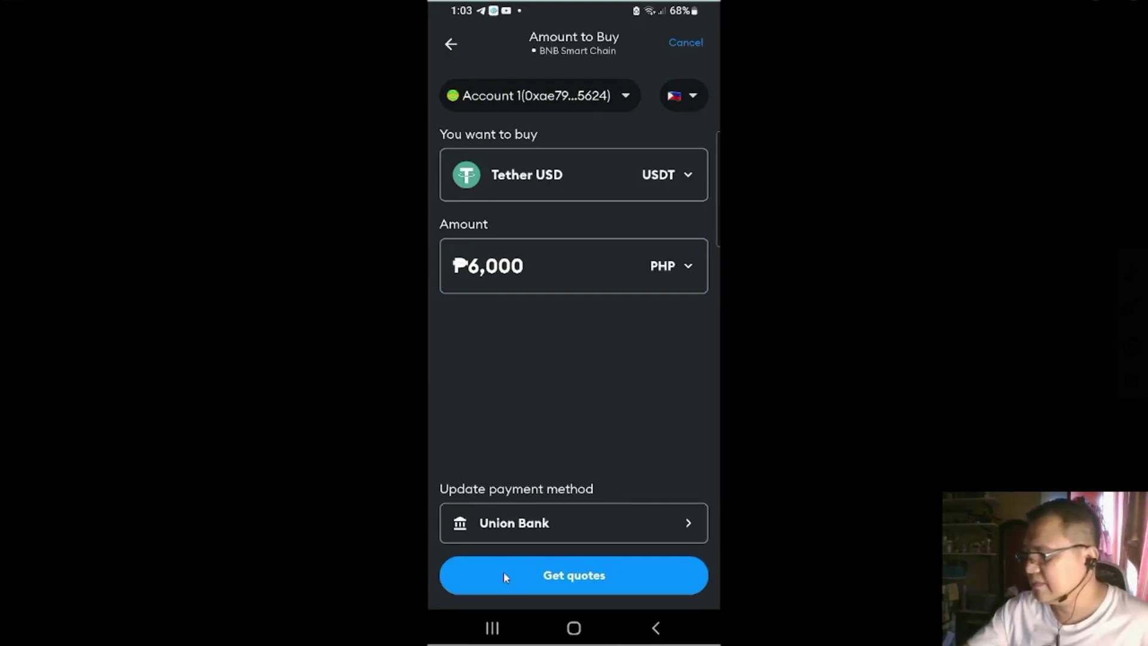
# Exit the Buy flow back to the BNB screen and start a BNB-to-USDT swap.
pyautogui.press('Escape')
pyautogui.press('Escape')
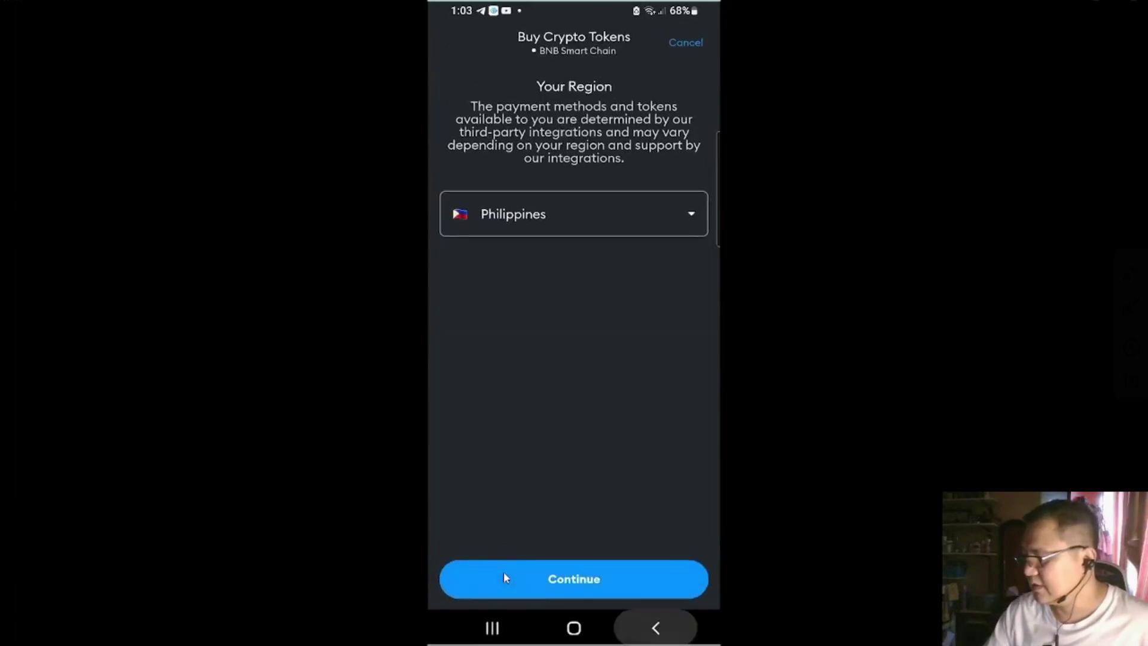
pyautogui.press('Escape')
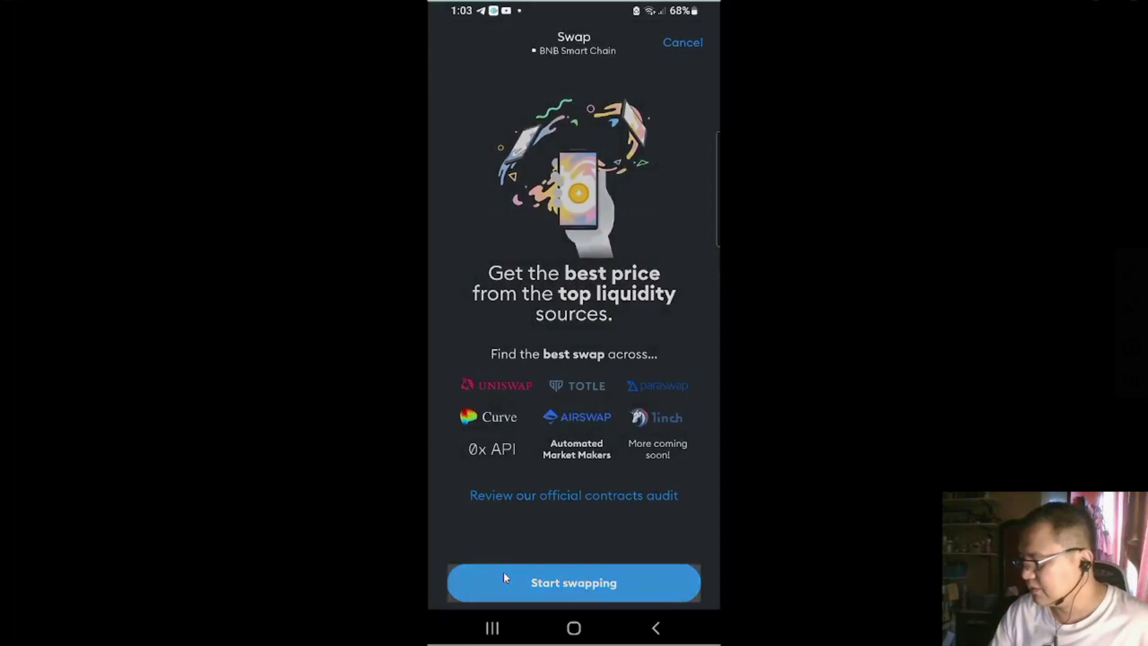
pyautogui.click(504, 577)
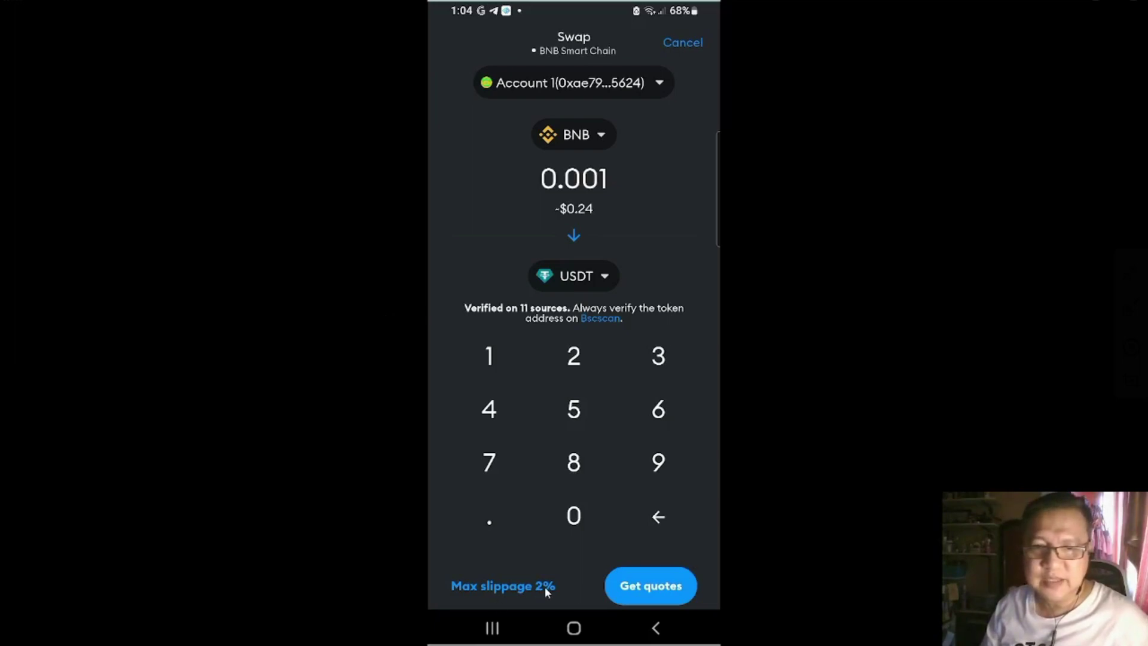
# Check the max slippage setting, back out to the token list, and start adding a network.
pyautogui.click(470, 587)
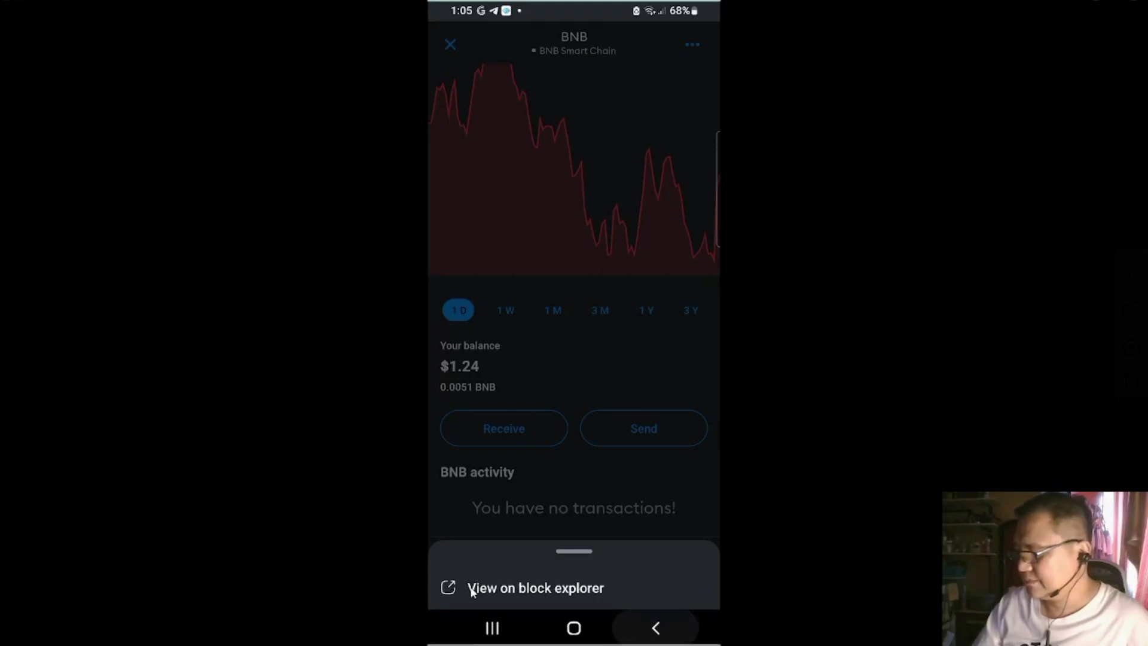
pyautogui.press('Escape')
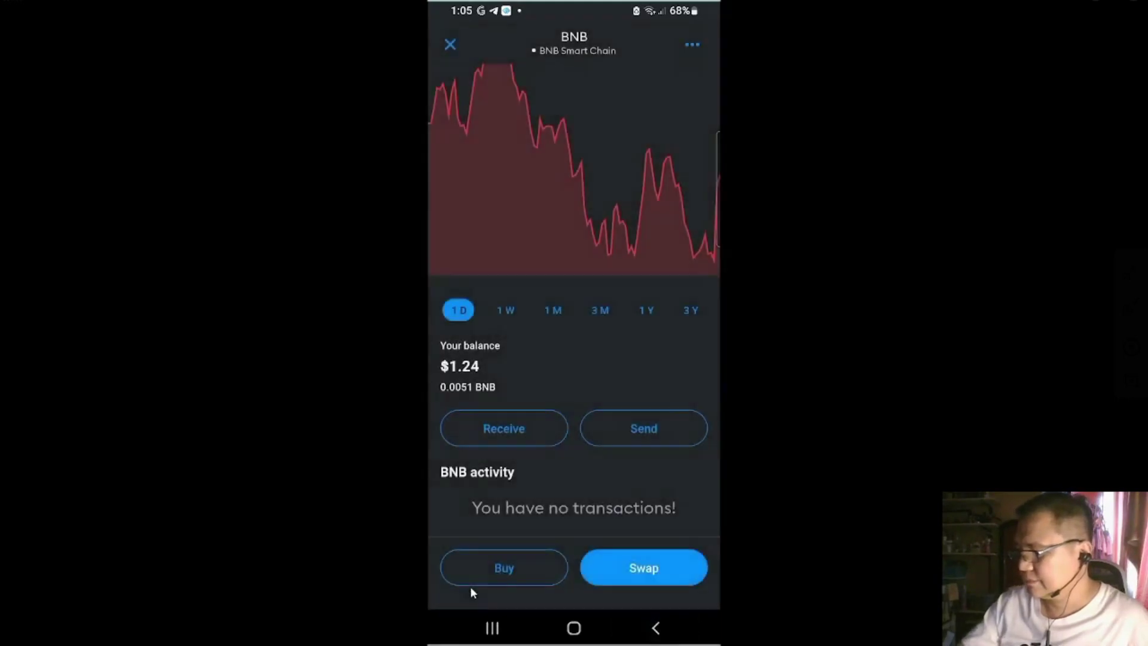
pyautogui.press('Escape')
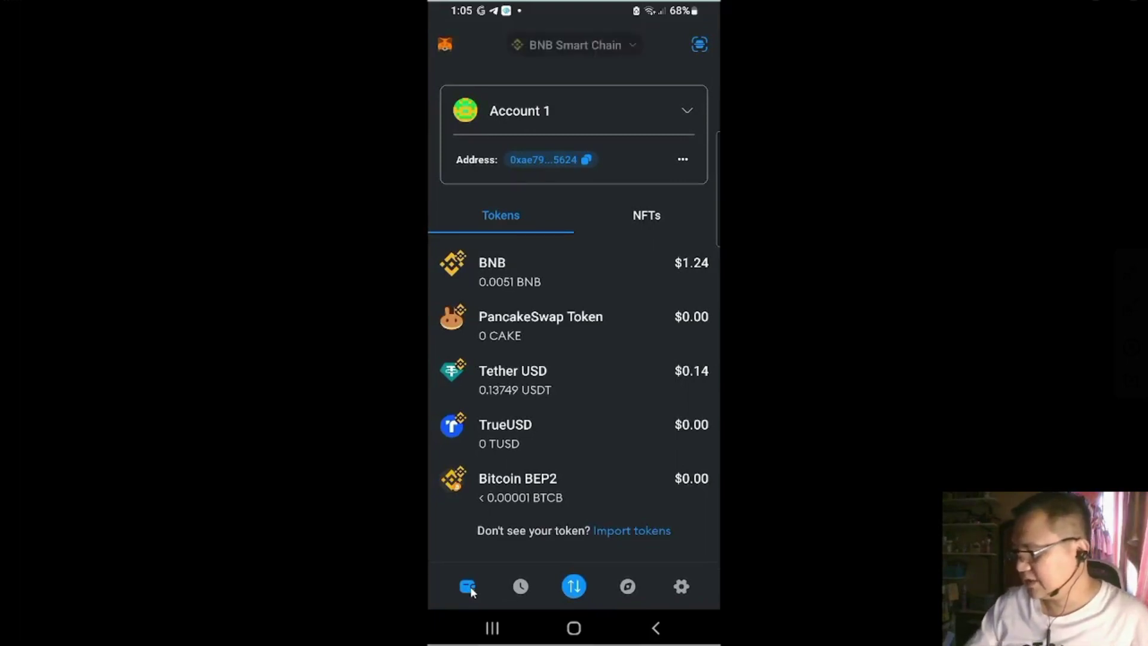
pyautogui.click(470, 586)
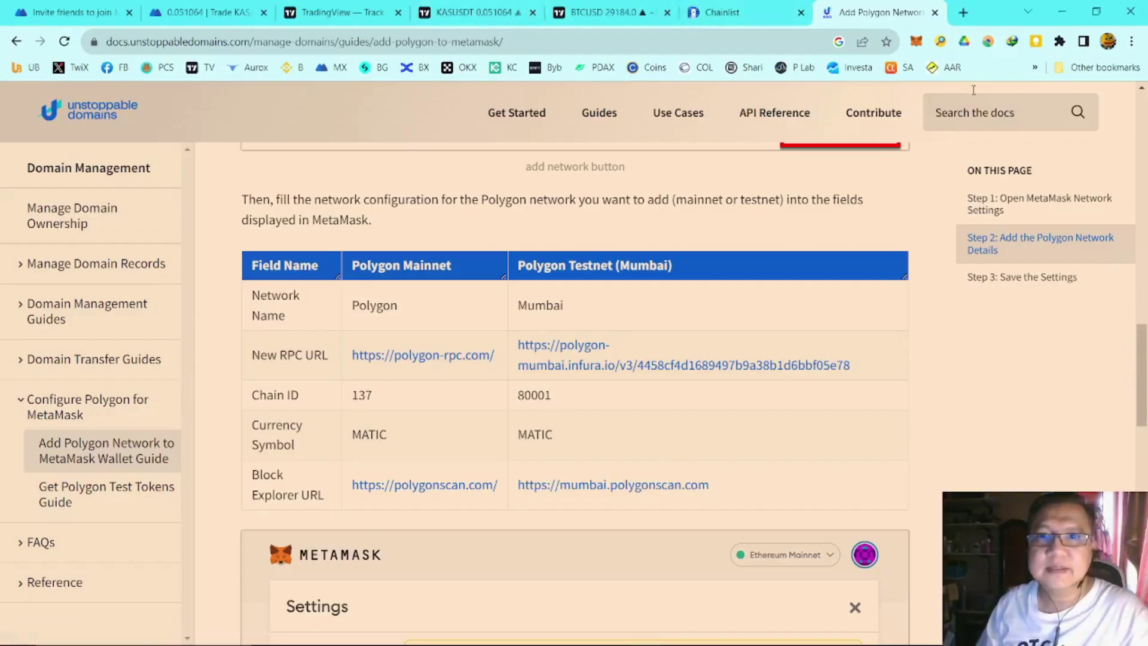
# Switch to the Chainlist page and bring up the MetaMask extension wallet on Polygon.
pyautogui.click(738, 14)
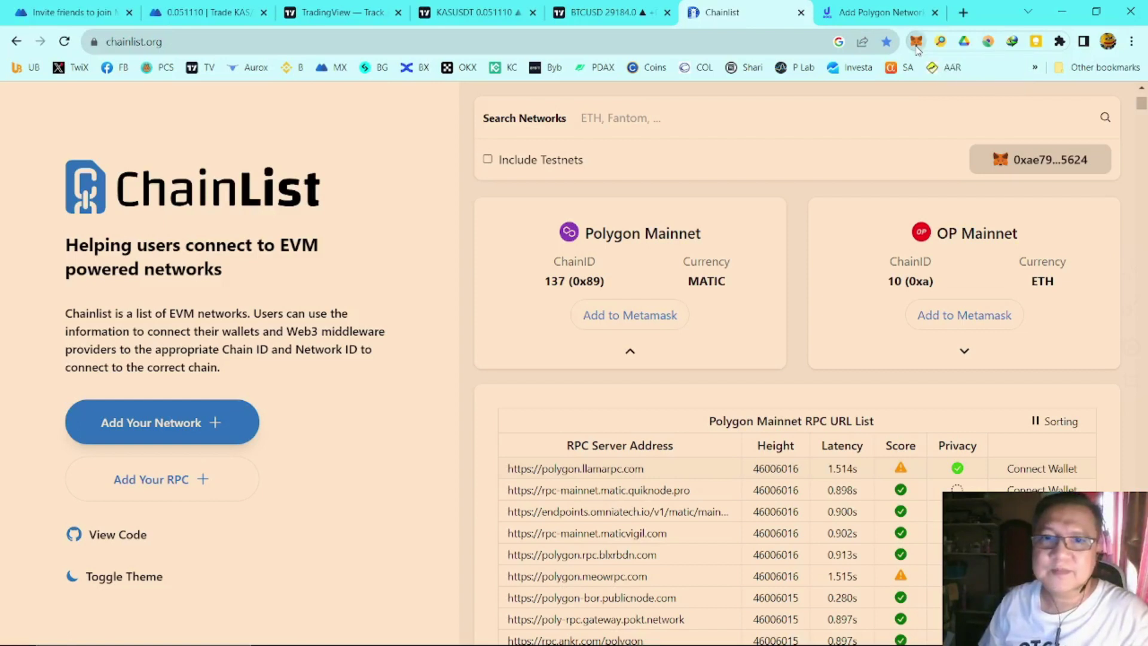
pyautogui.click(918, 48)
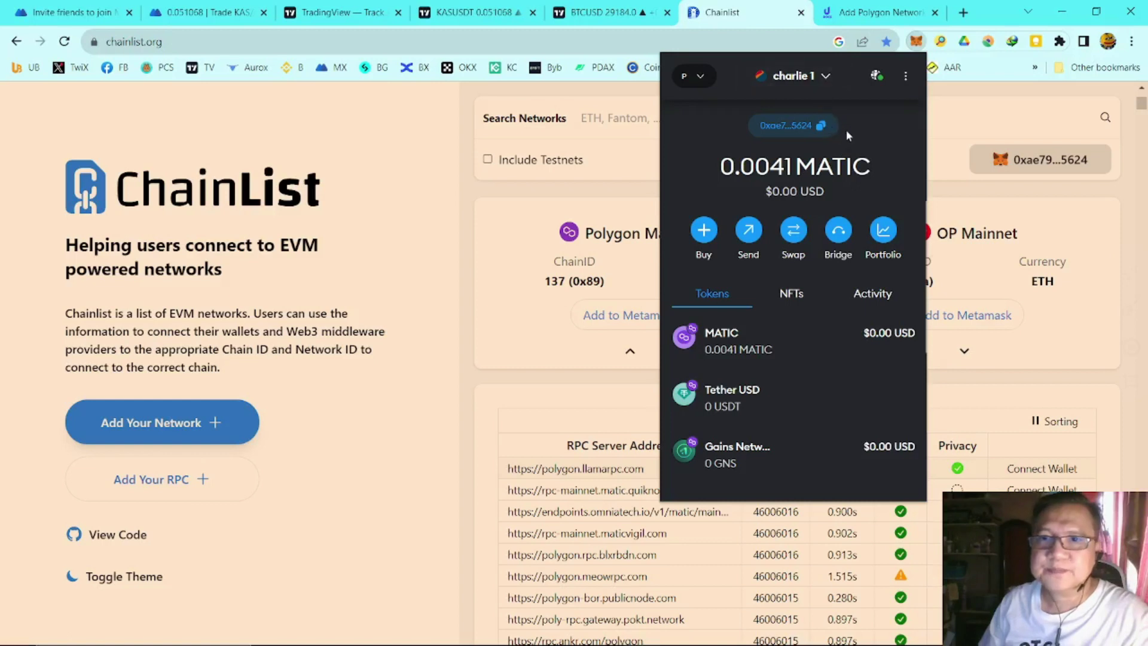
# Peek at the account list, then bring up the network dropdown.
pyautogui.click(827, 77)
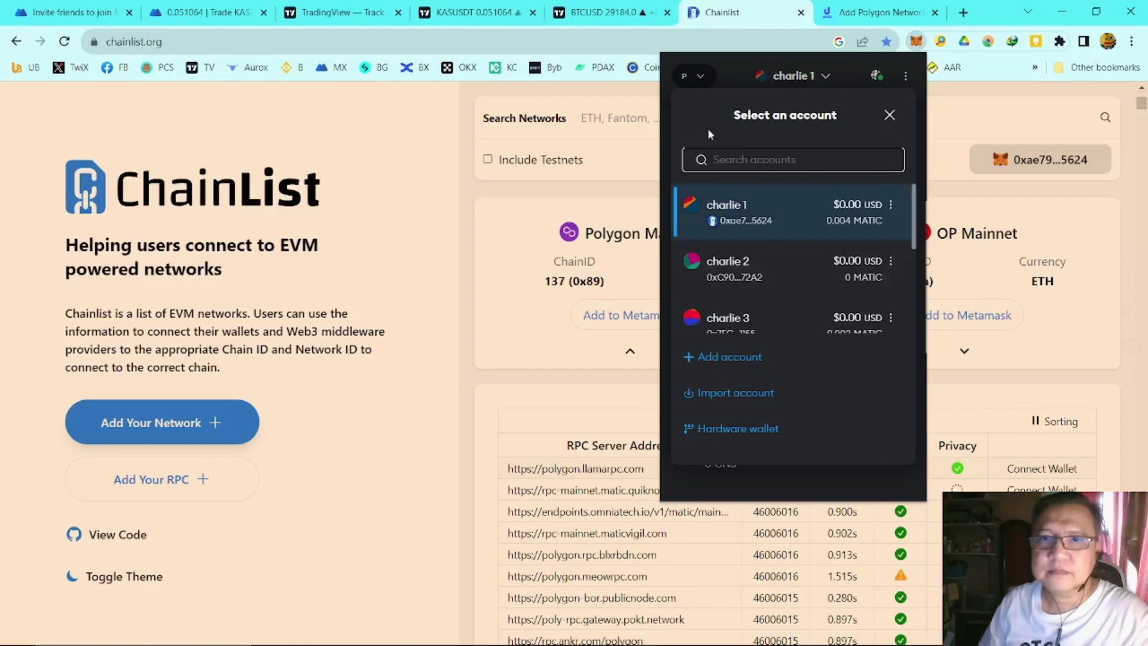
pyautogui.click(733, 72)
pyautogui.click(698, 77)
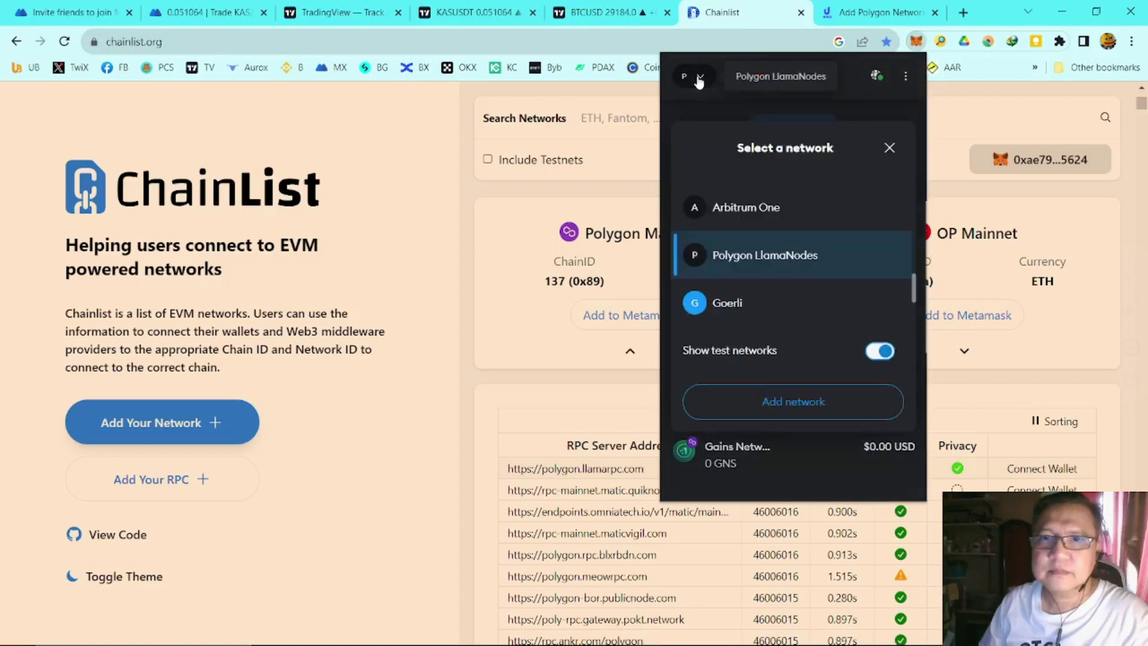
pyautogui.rightClick(776, 262)
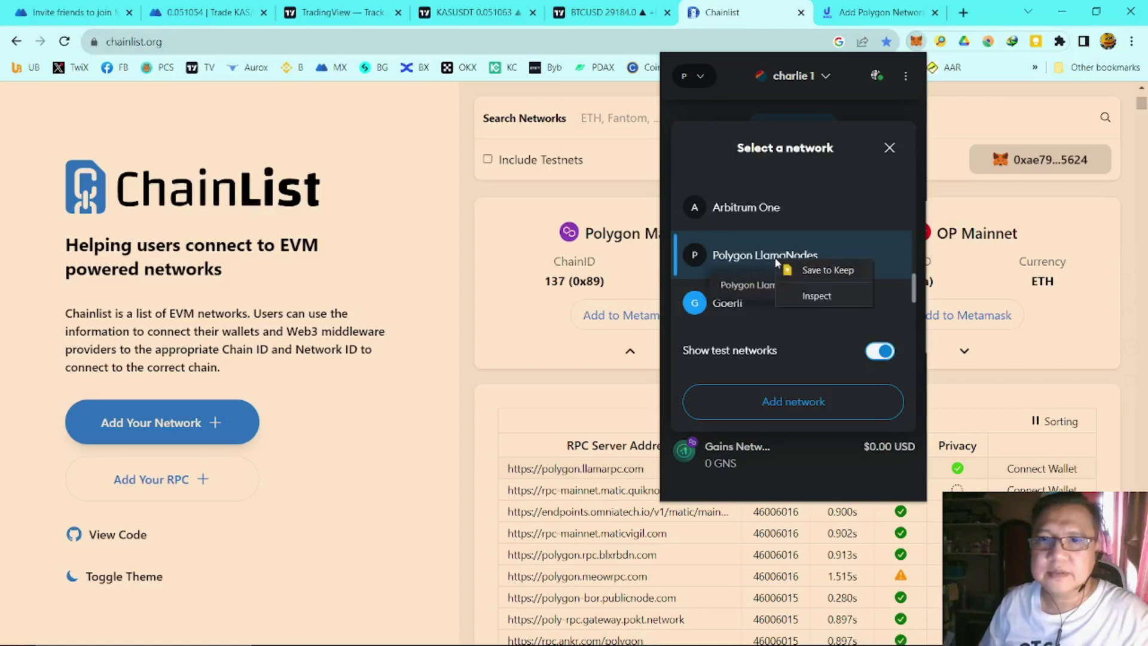
pyautogui.click(737, 261)
# Select Binance Smart Chain (0.0051 BNB) from the network list and close the MetaMask popup.
pyautogui.scroll(-3, 748, 239)
pyautogui.scroll(8, 786, 259)
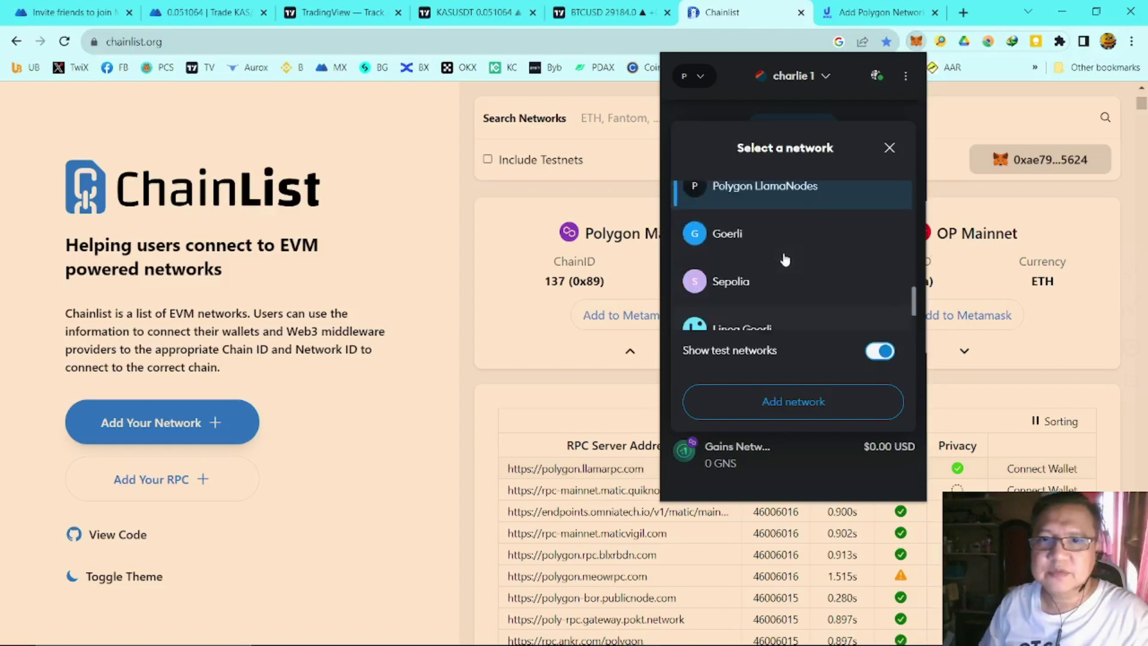
pyautogui.scroll(2, 786, 258)
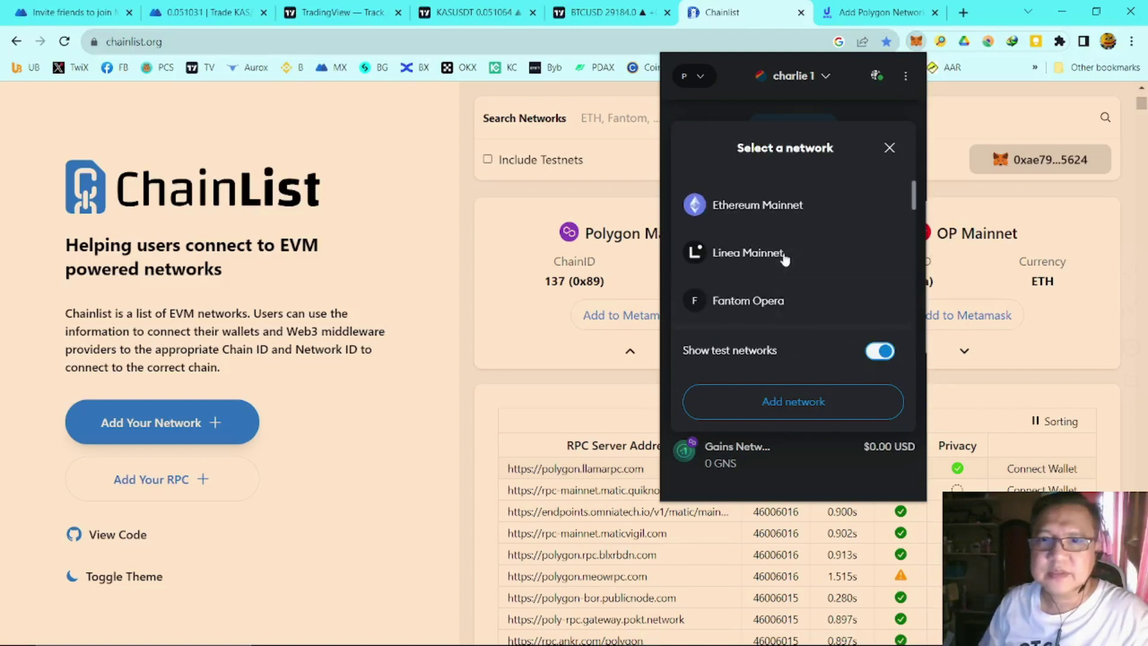
pyautogui.scroll(-3, 785, 259)
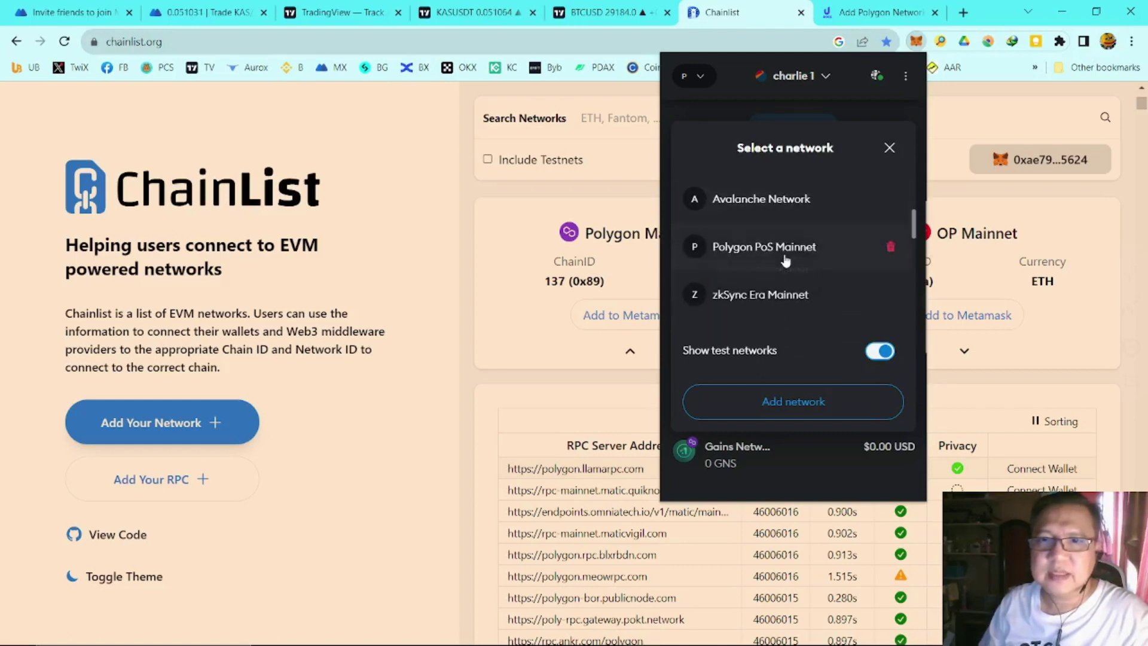
pyautogui.scroll(-2, 802, 257)
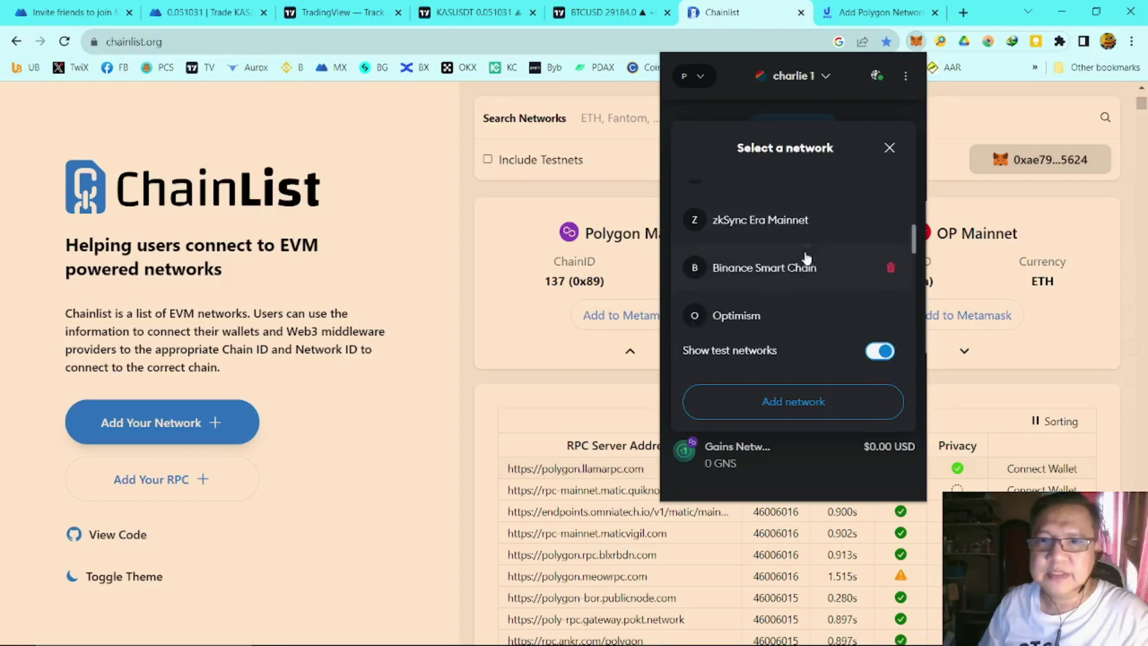
pyautogui.click(795, 275)
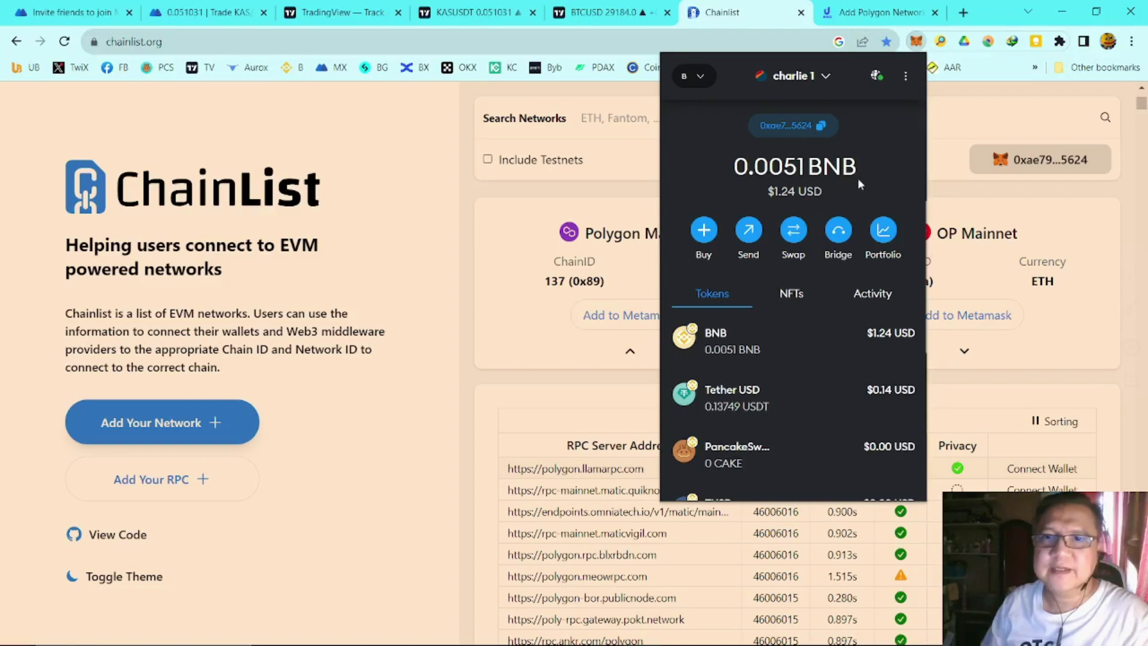
pyautogui.click(632, 184)
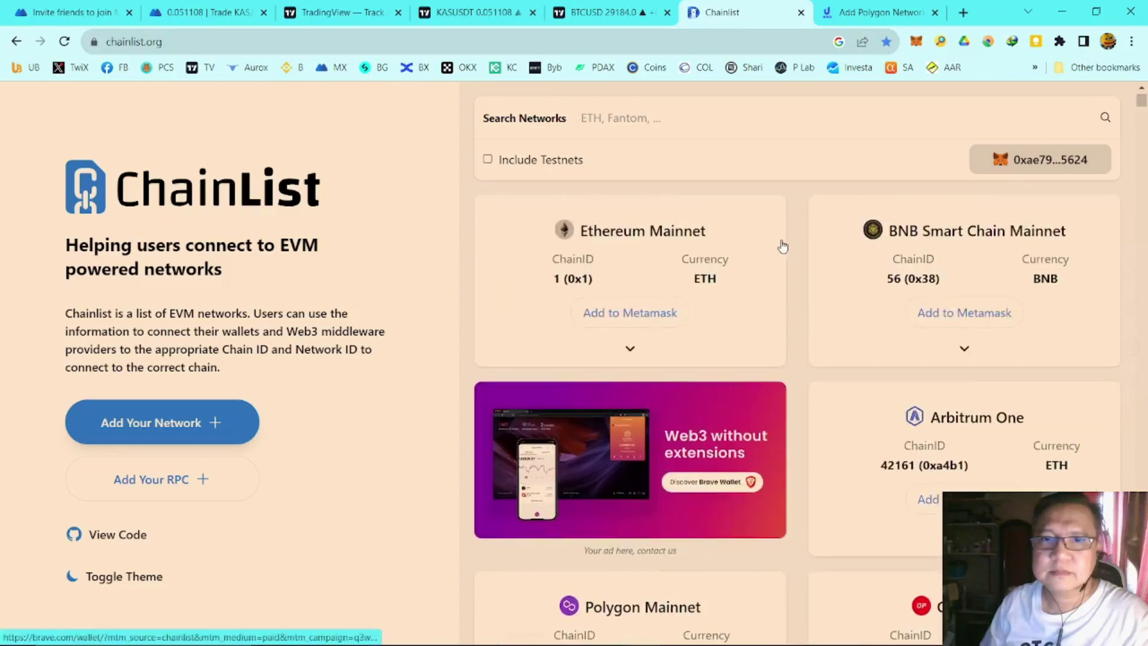
# Review Polygon Mainnet's RPC URL list and the Polygon setup guide, then return to the phone mirror.
pyautogui.scroll(-3, 782, 246)
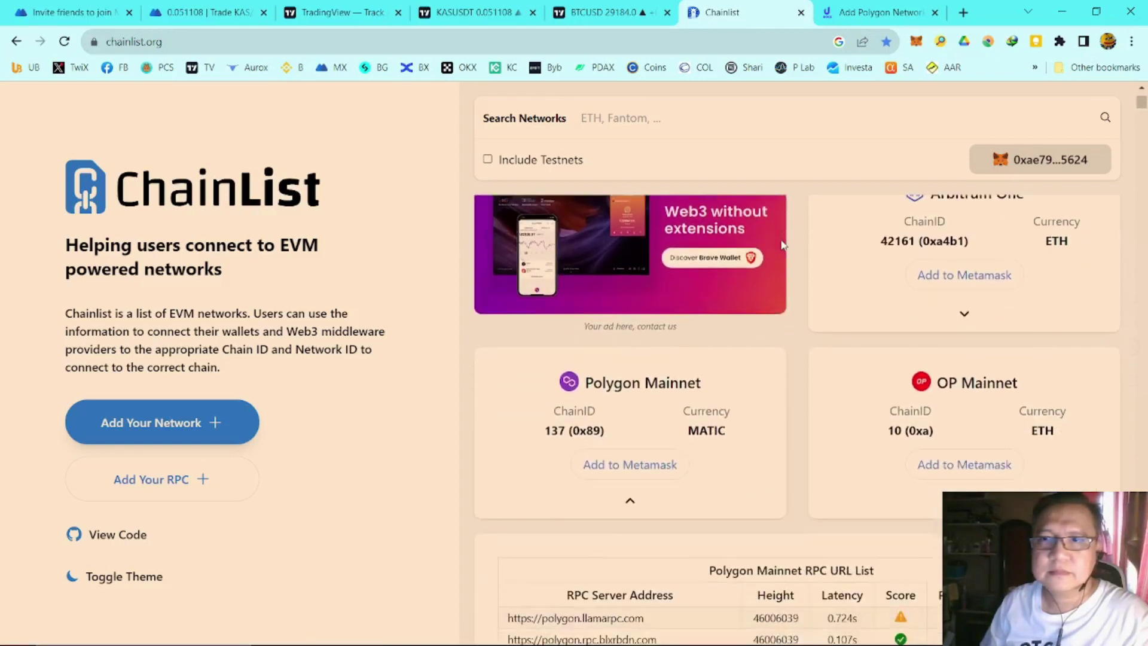
pyautogui.scroll(-5, 807, 323)
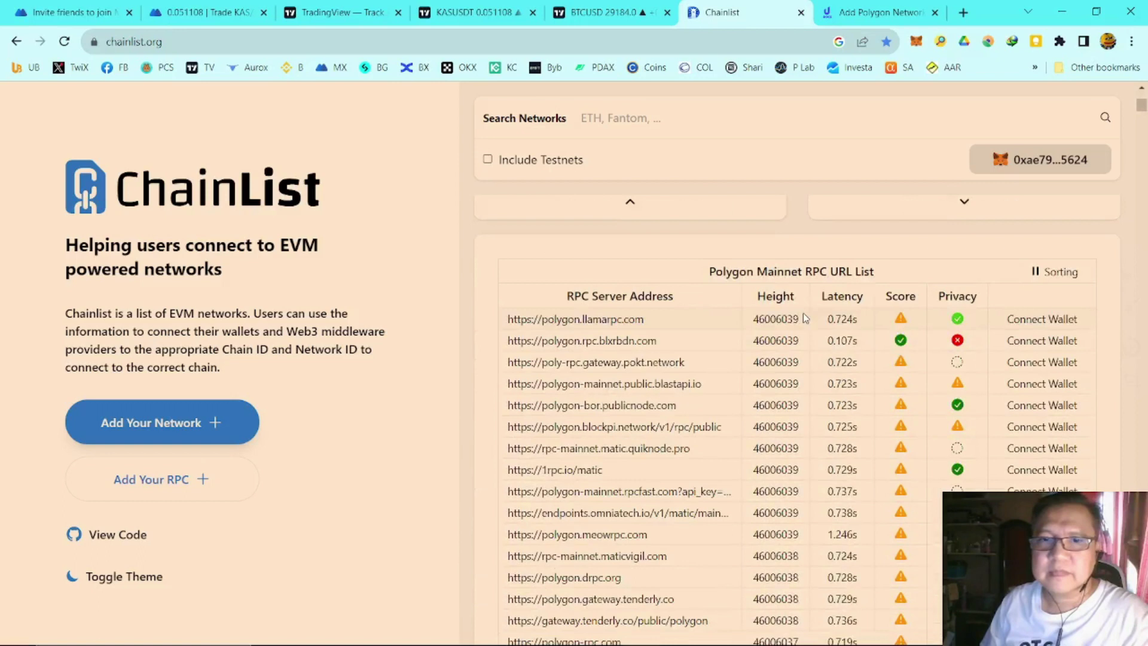
pyautogui.scroll(2, 802, 314)
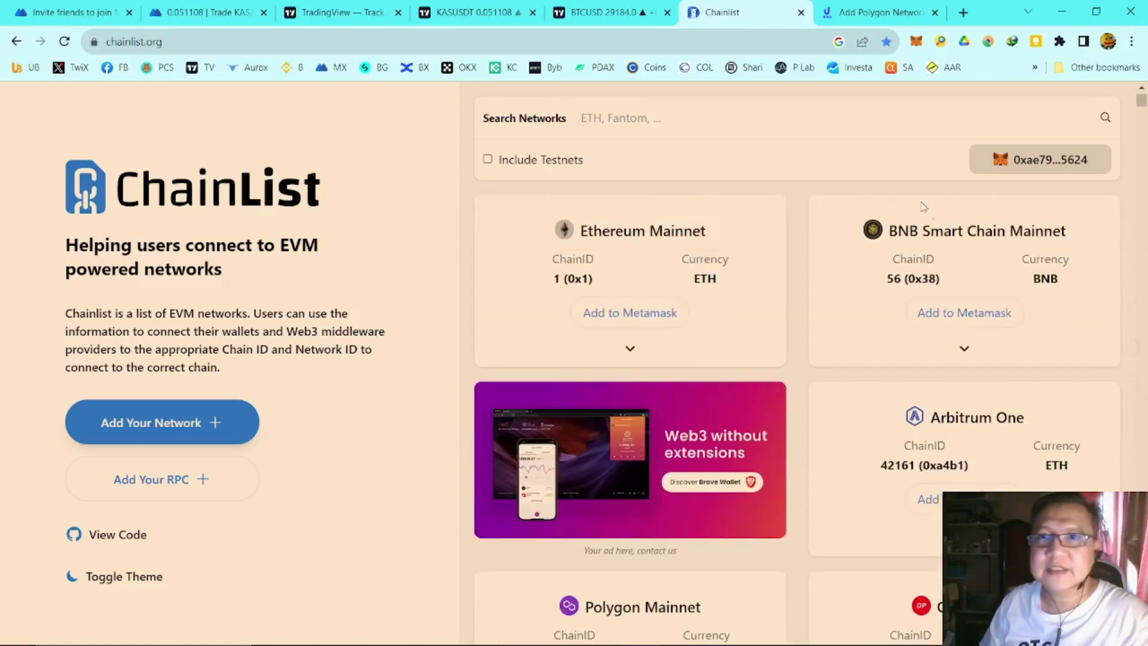
pyautogui.click(878, 13)
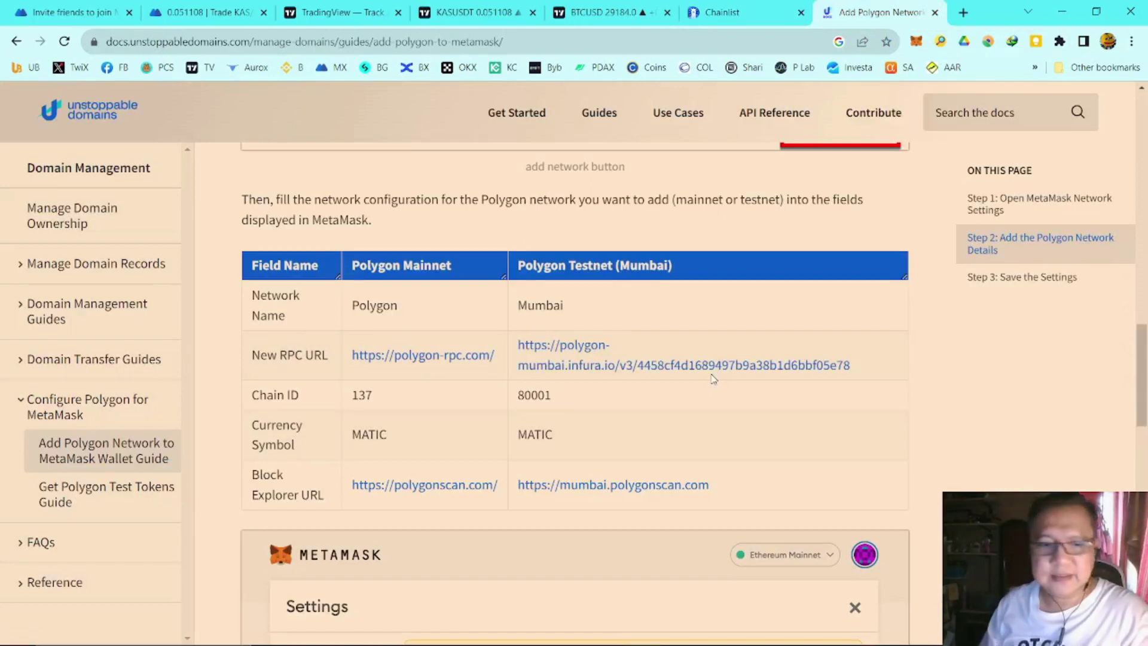
pyautogui.hotkey('alt', 'Tab')
pyautogui.hotkey('alt', 'Tab')
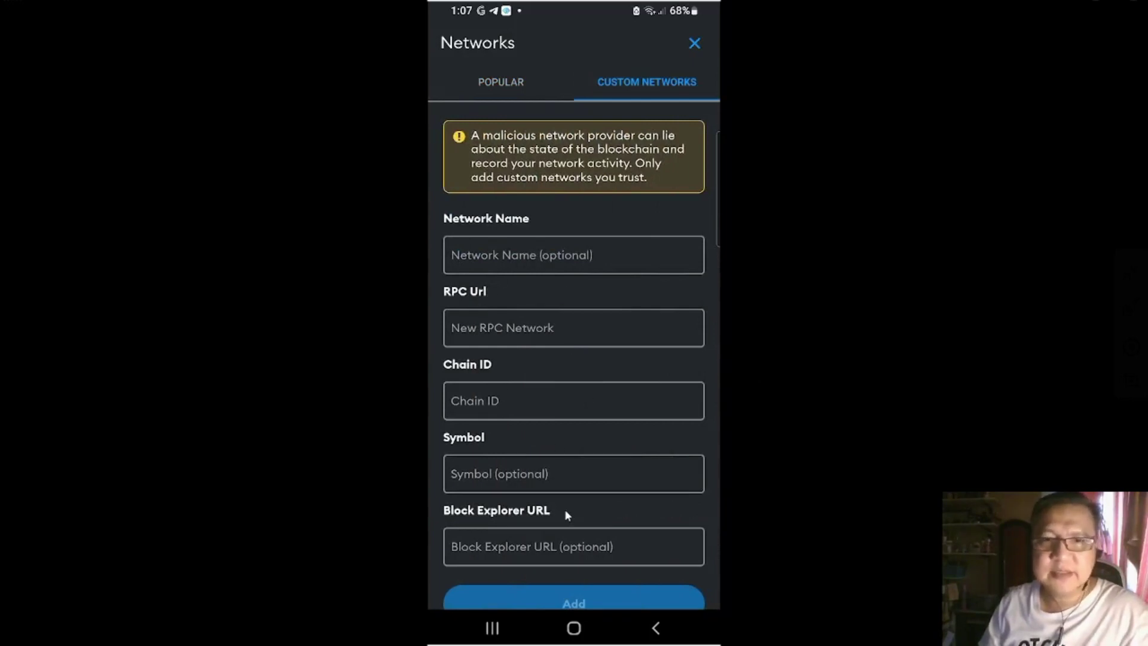
# Place the LetsView phone mirror beside the Polygon settings table, then maximize it.
pyautogui.hotkey('alt', 'Tab')
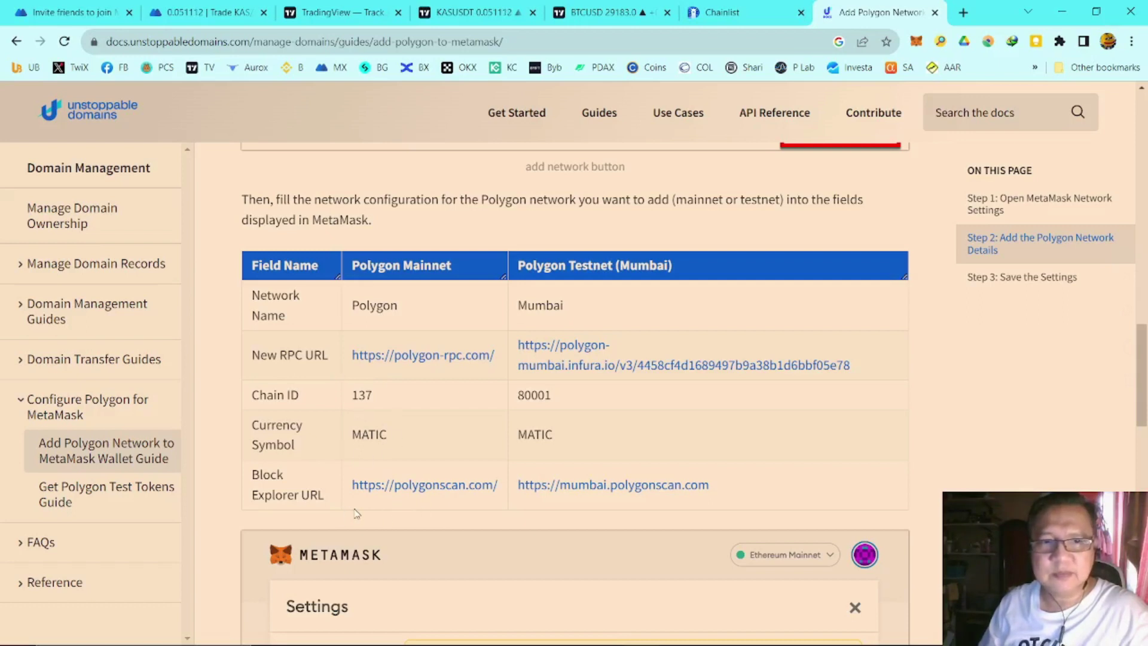
pyautogui.hotkey('alt', 'Tab')
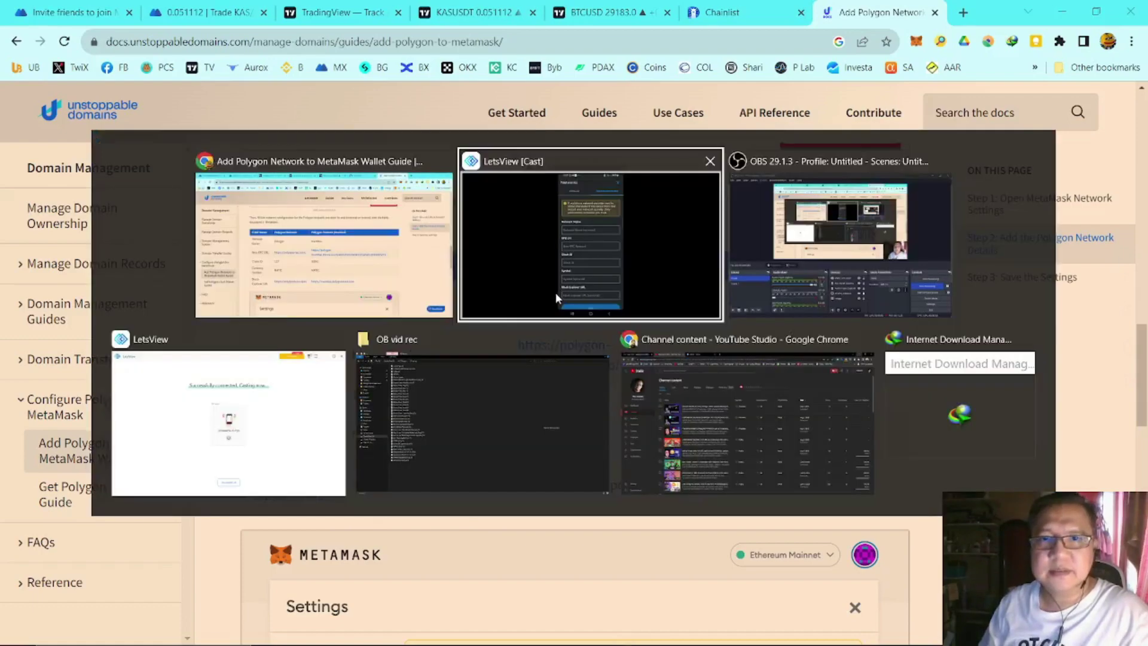
pyautogui.click(555, 297)
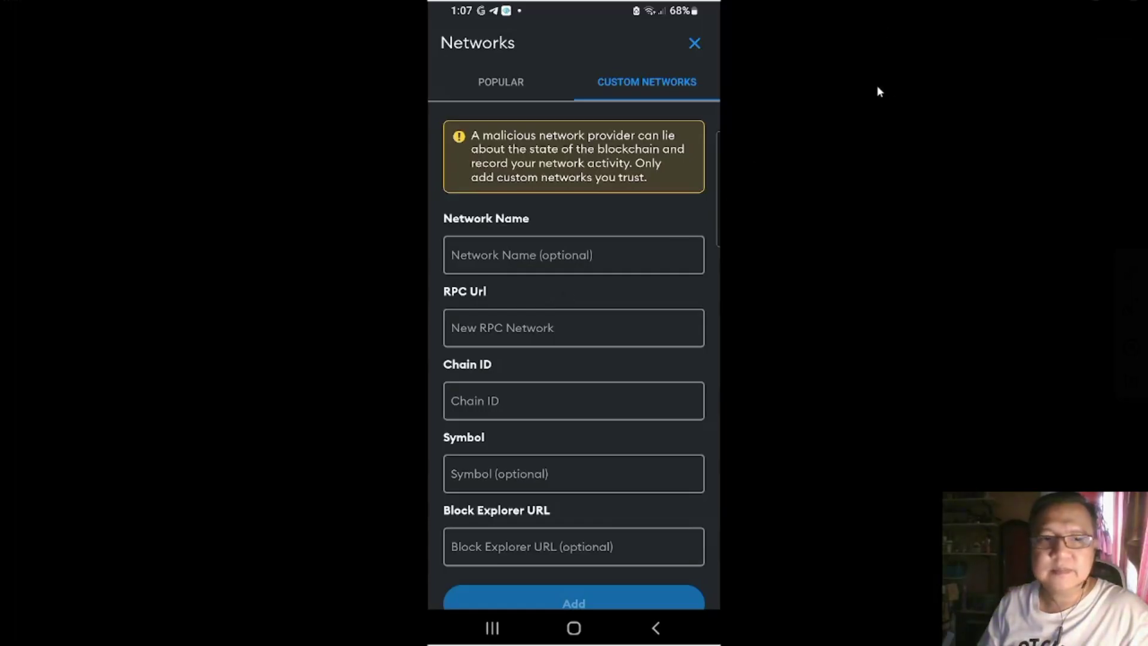
pyautogui.press('Escape')
pyautogui.moveTo(502, 89); pyautogui.dragTo(577, 94)
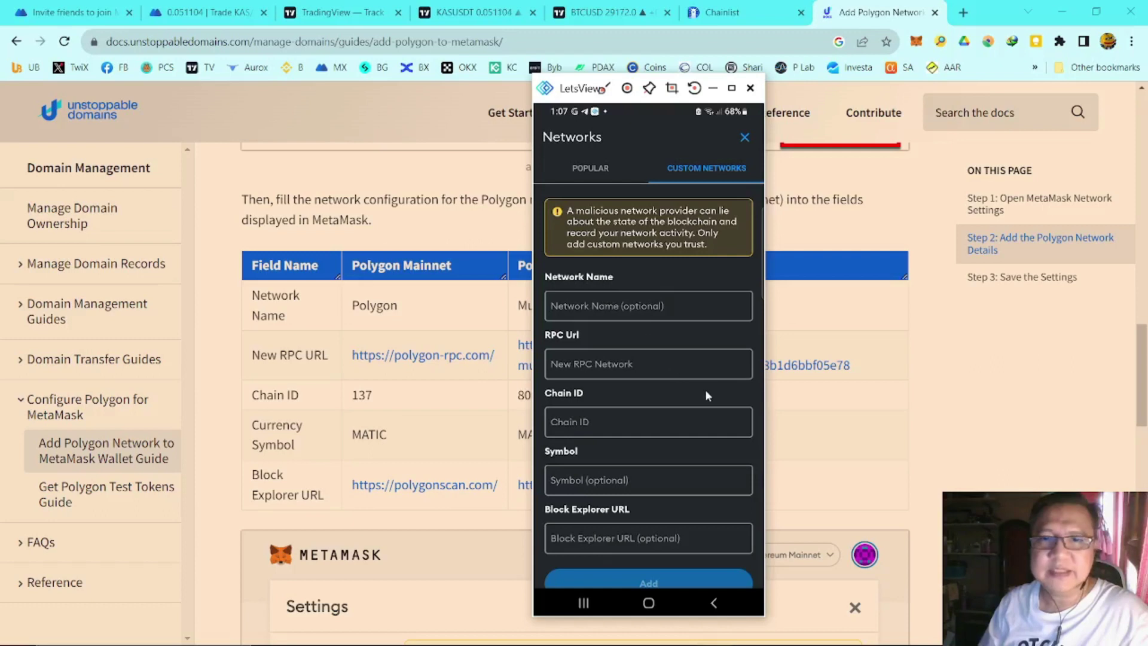
pyautogui.scroll(-1, 663, 474)
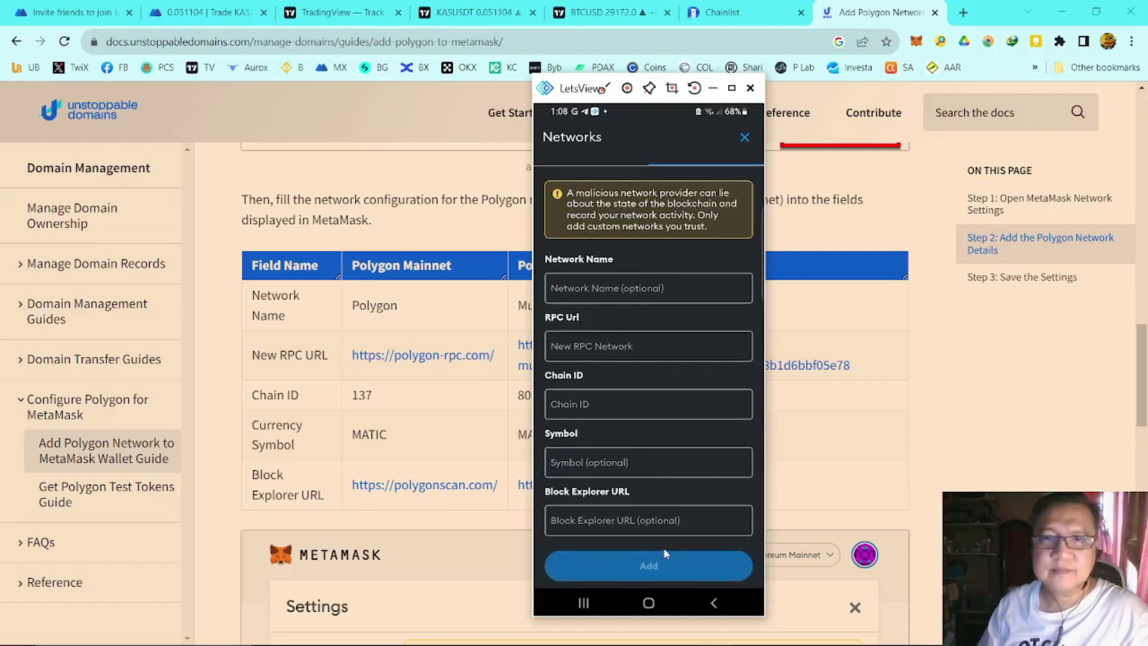
pyautogui.click(733, 89)
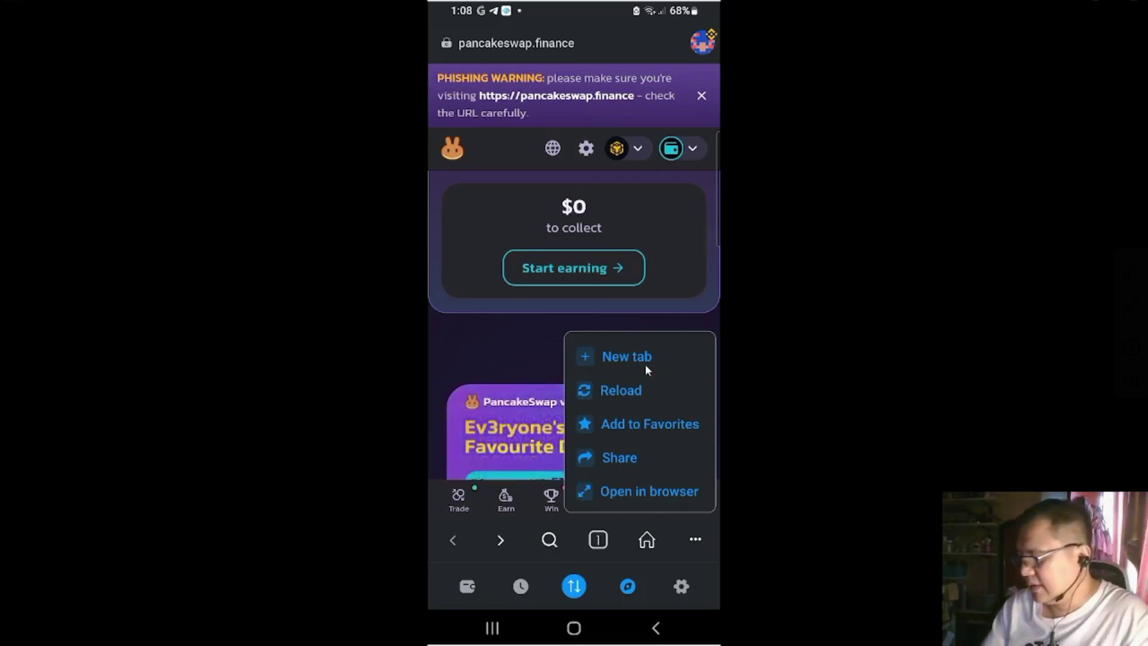
# Close the page options, scroll the explore page, and return to the site categories.
pyautogui.press('Escape')
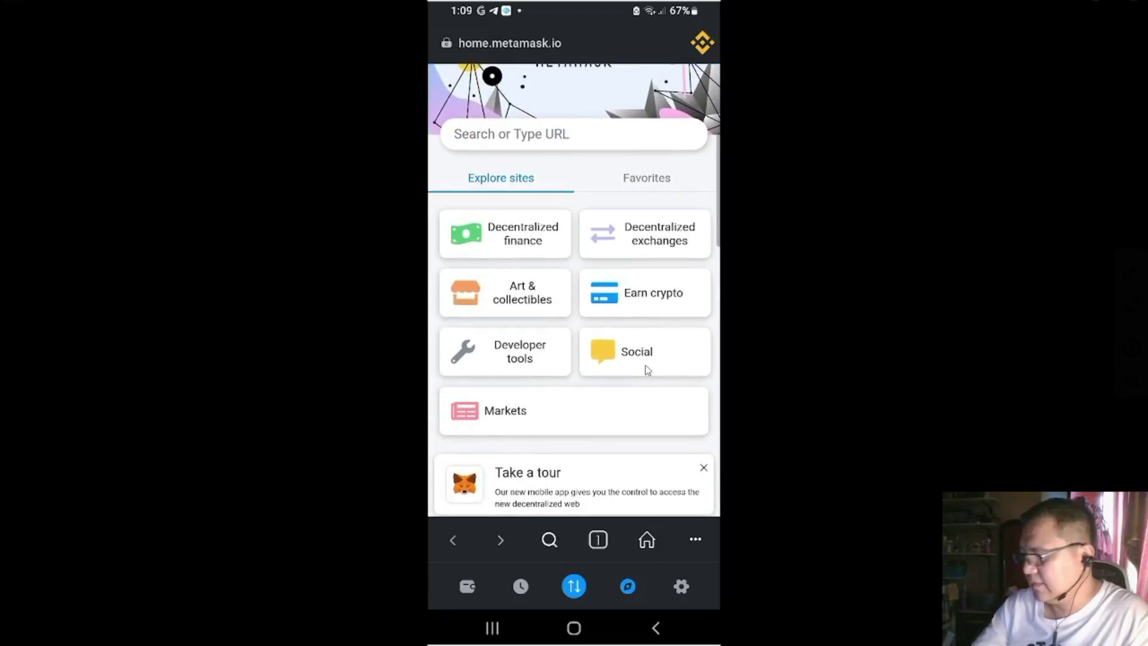
pyautogui.scroll(-8, 647, 370)
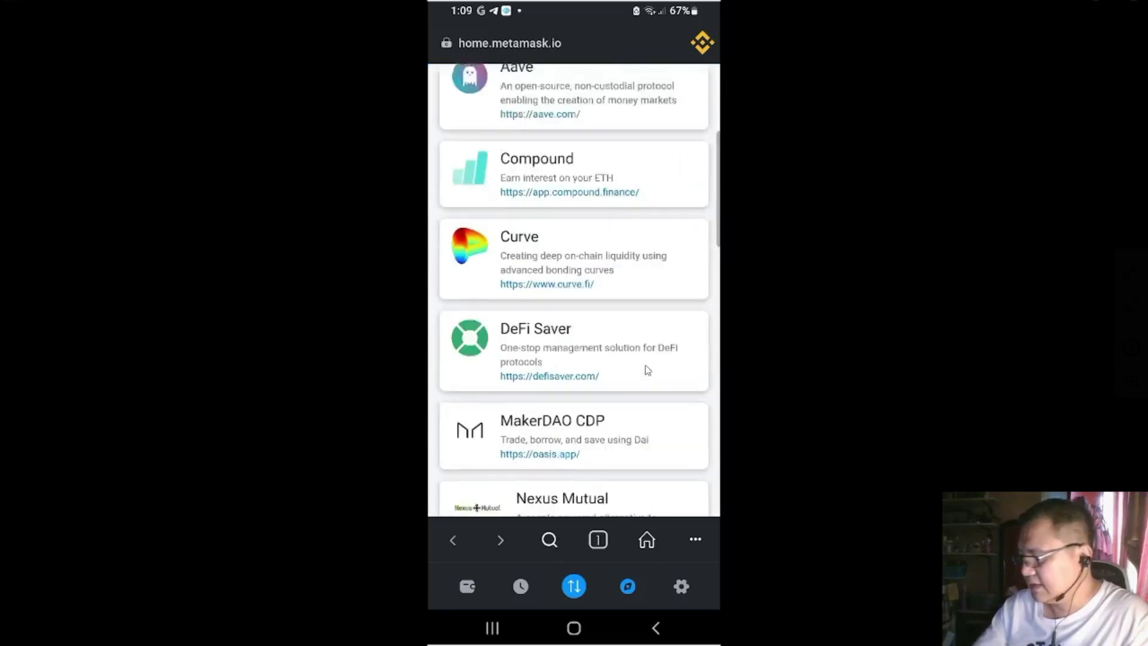
pyautogui.scroll(-5, 647, 370)
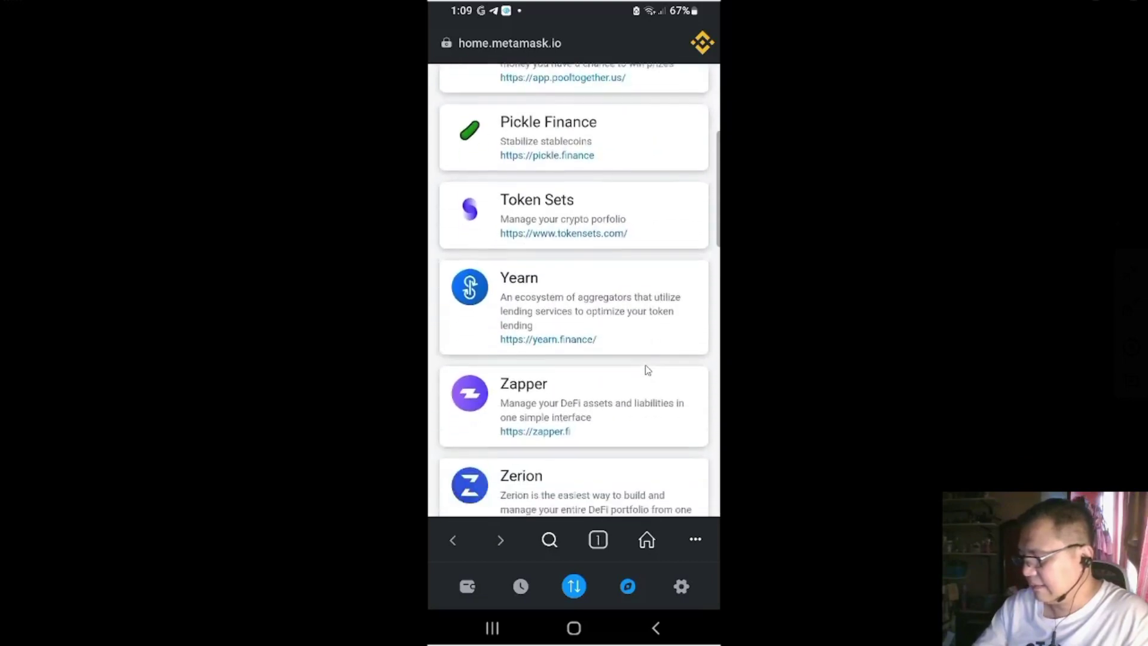
pyautogui.scroll(13, 646, 369)
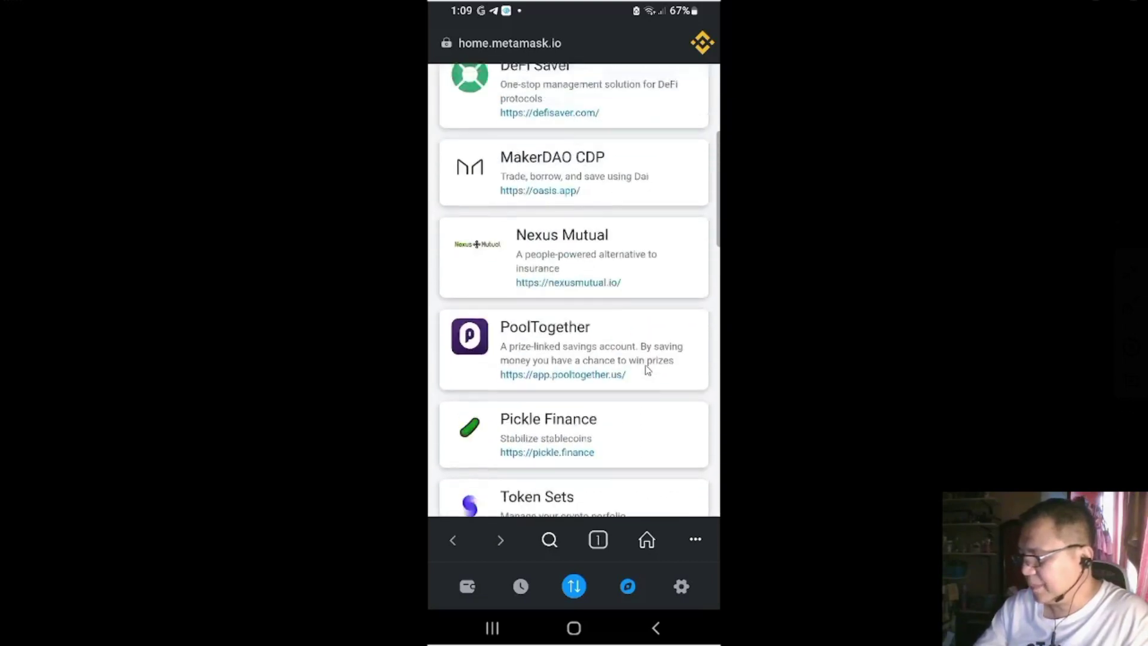
pyautogui.press('Escape')
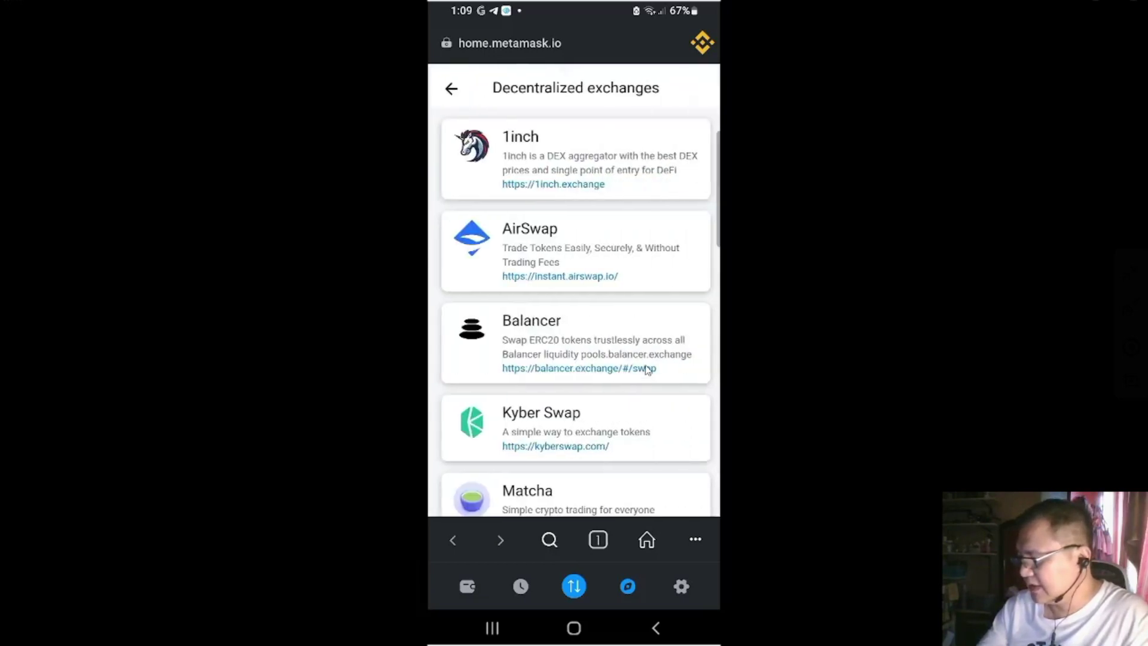
# Scroll over the 1inch Swap form selling 1 ETH (~$1,838.07) to look it over.
pyautogui.scroll(-8, 647, 369)
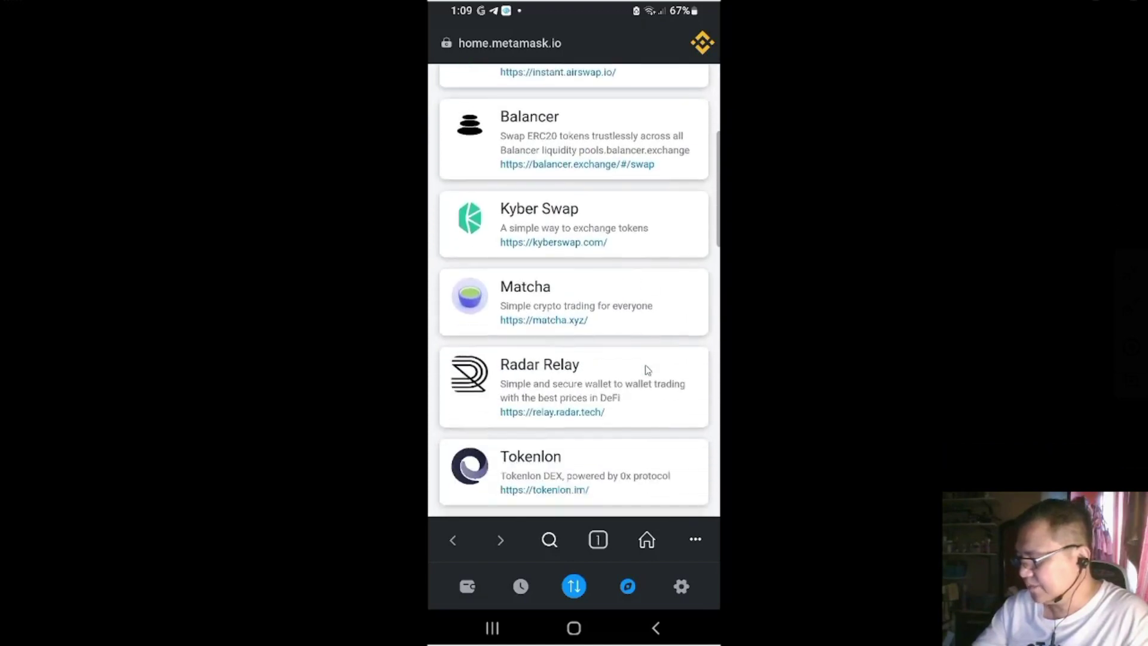
pyautogui.scroll(8, 647, 370)
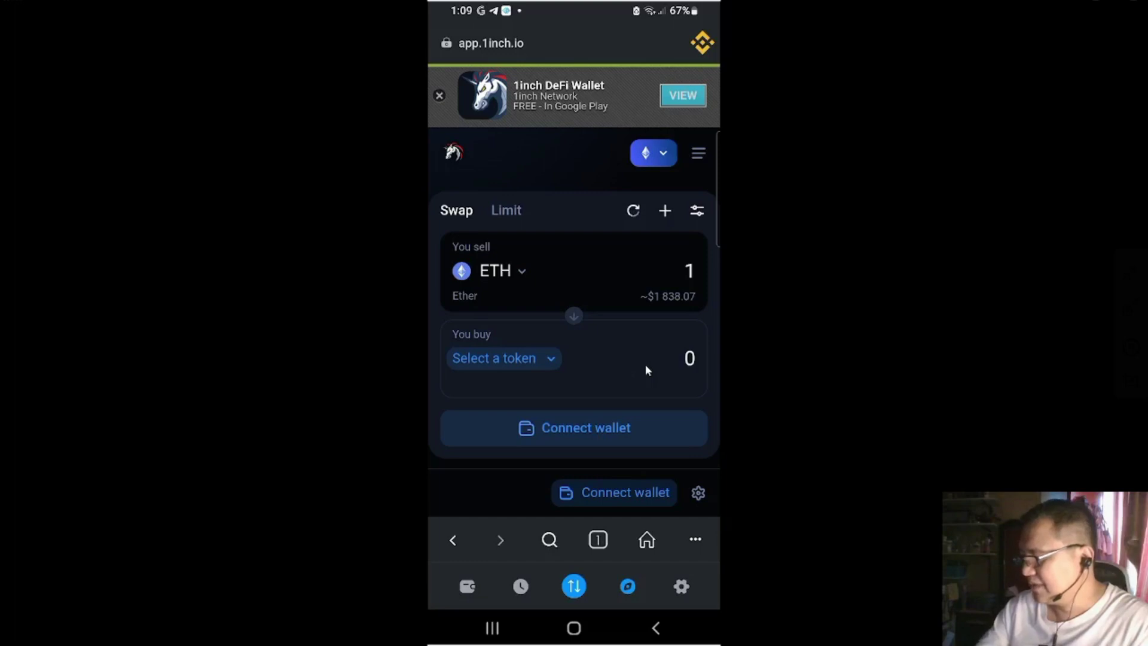
pyautogui.scroll(-2, 574, 287)
pyautogui.scroll(2, 575, 287)
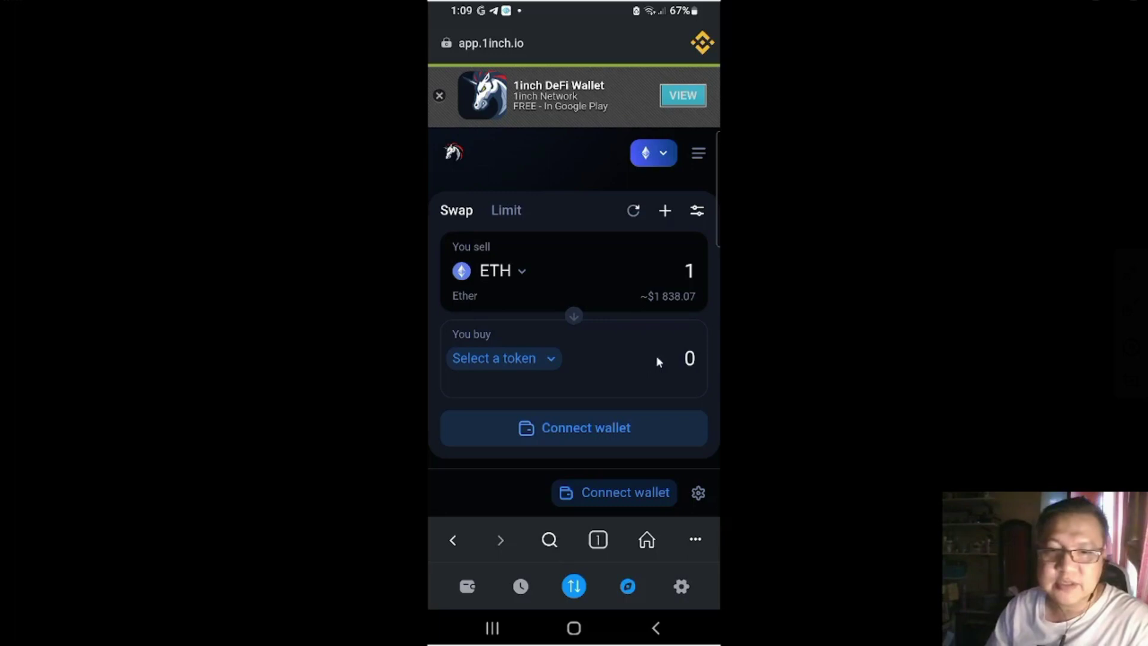
pyautogui.click(682, 587)
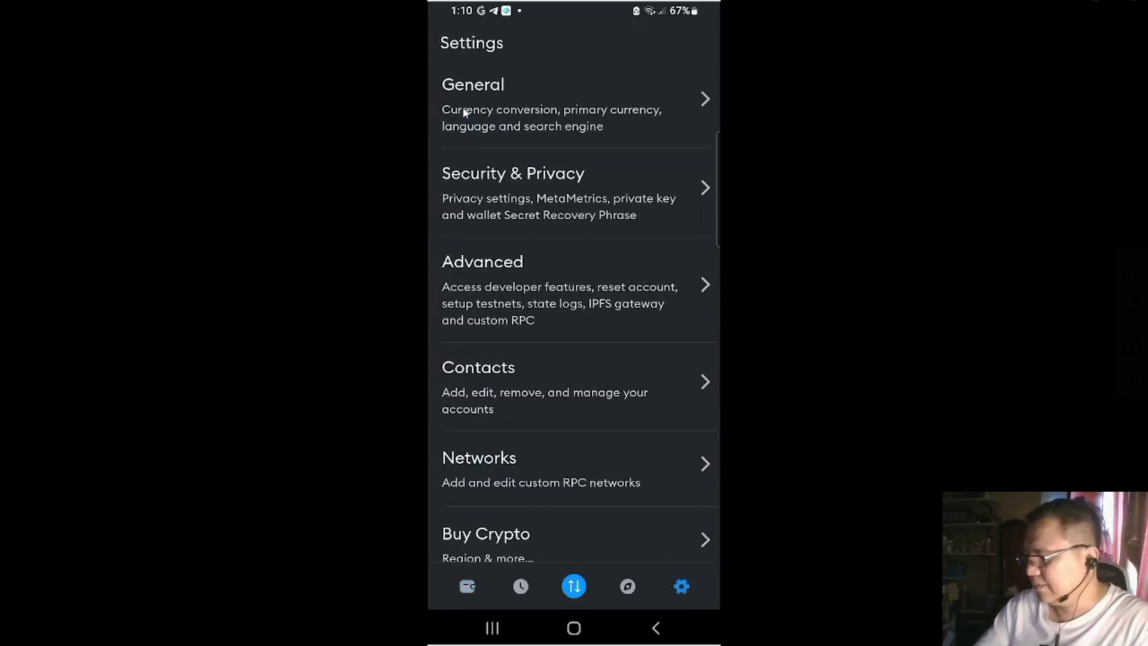
pyautogui.click(465, 112)
pyautogui.scroll(-5, 465, 112)
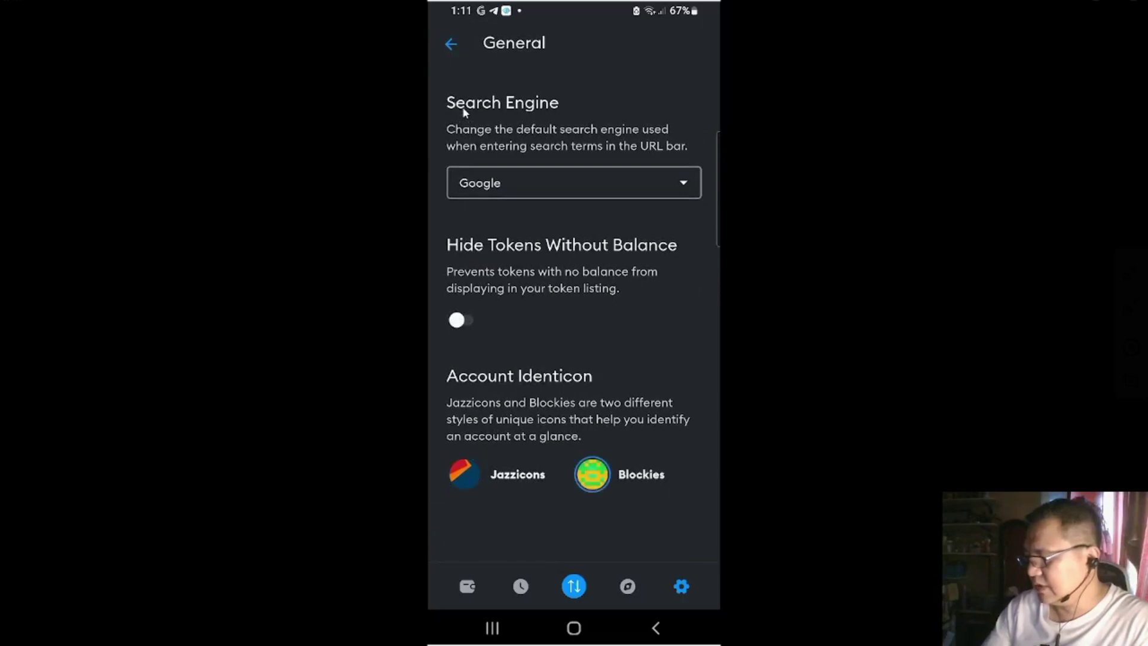
pyautogui.click(467, 586)
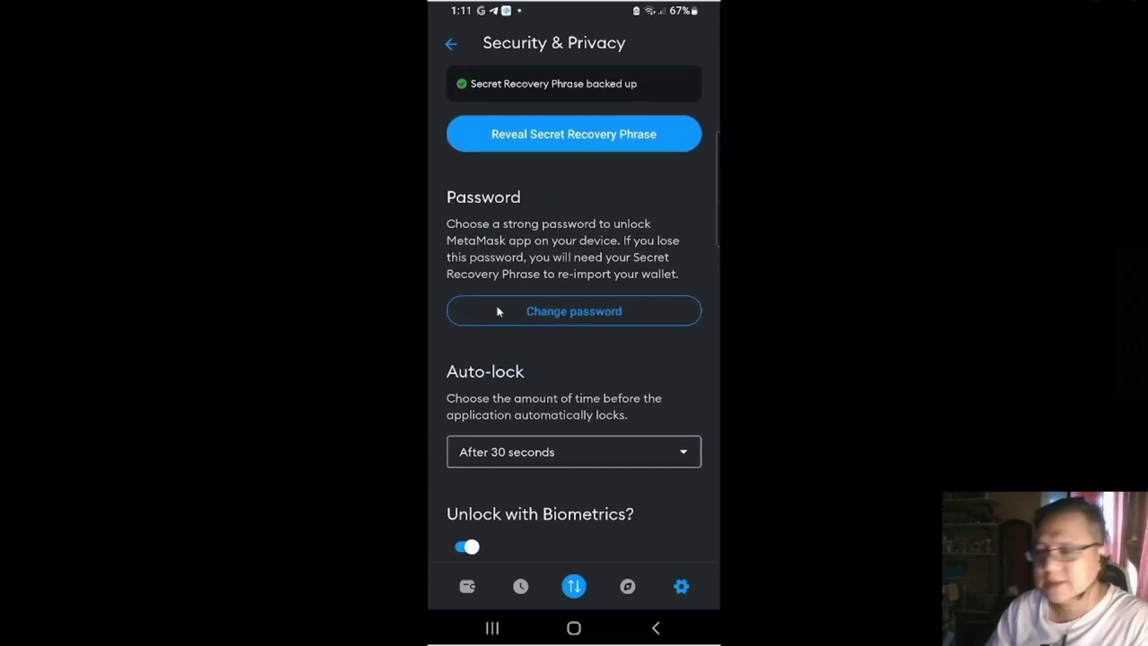
# Scroll down through the remaining Security & Privacy options to Automatic security checks.
pyautogui.scroll(-3, 499, 311)
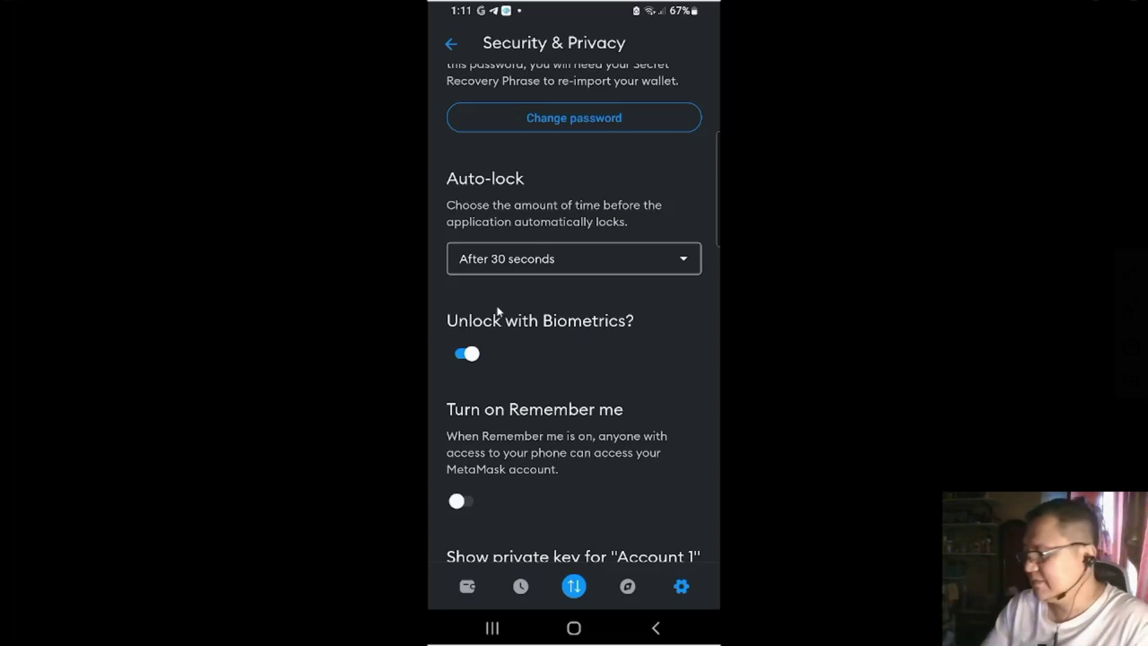
pyautogui.scroll(-5, 497, 310)
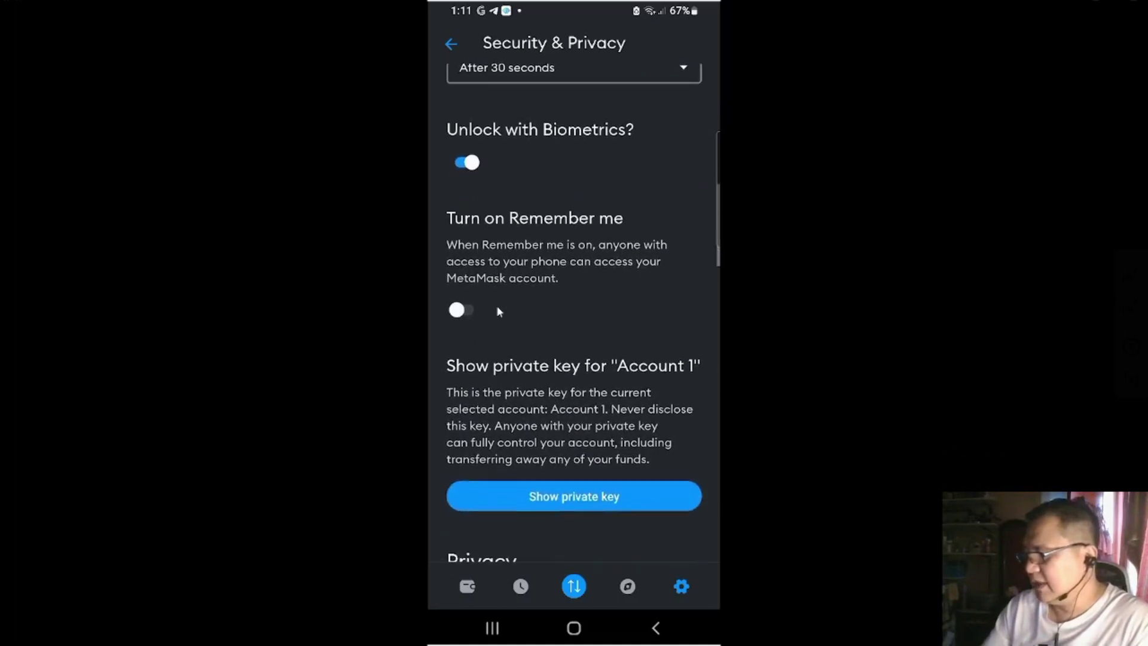
pyautogui.scroll(-1, 497, 310)
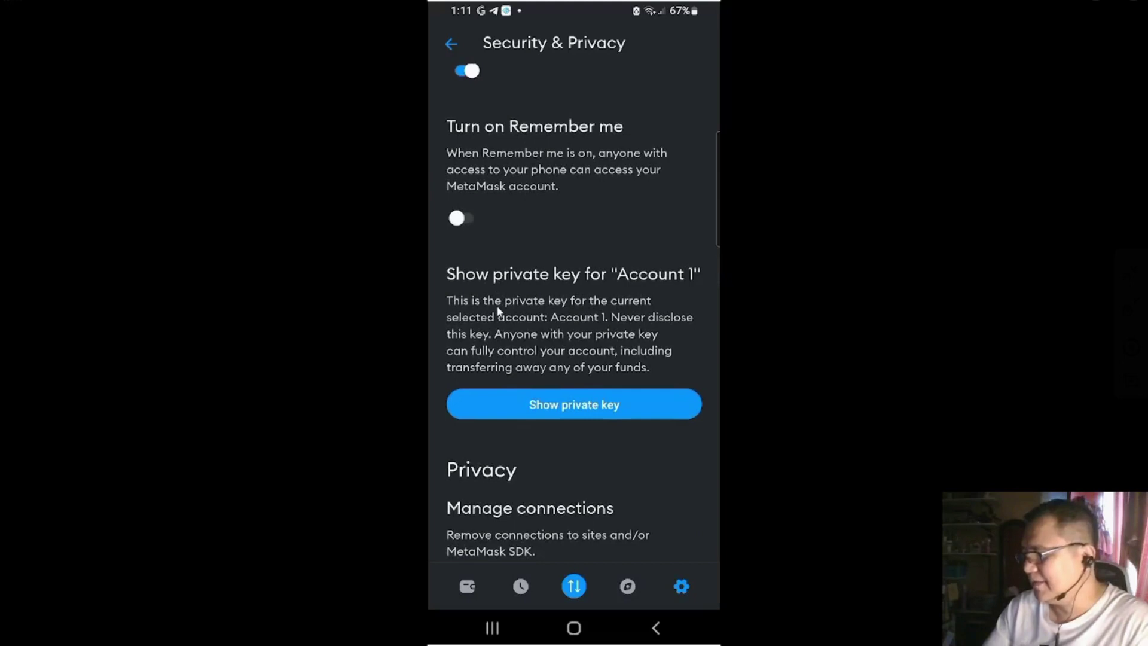
pyautogui.scroll(-1, 497, 310)
pyautogui.scroll(-1, 497, 311)
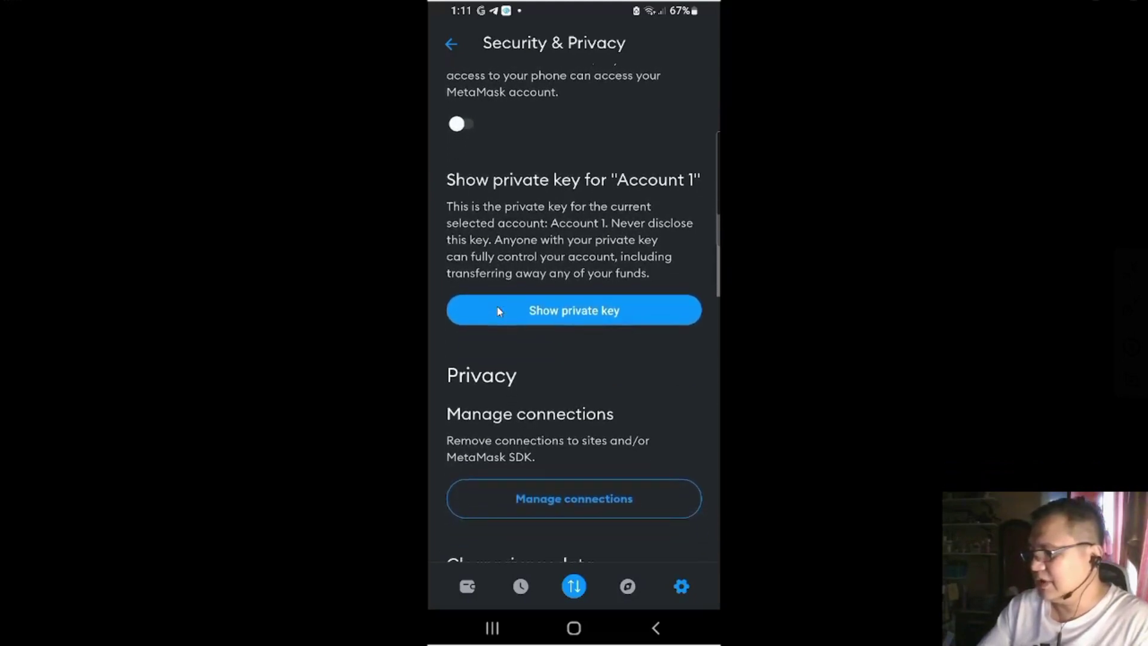
pyautogui.scroll(-3, 498, 310)
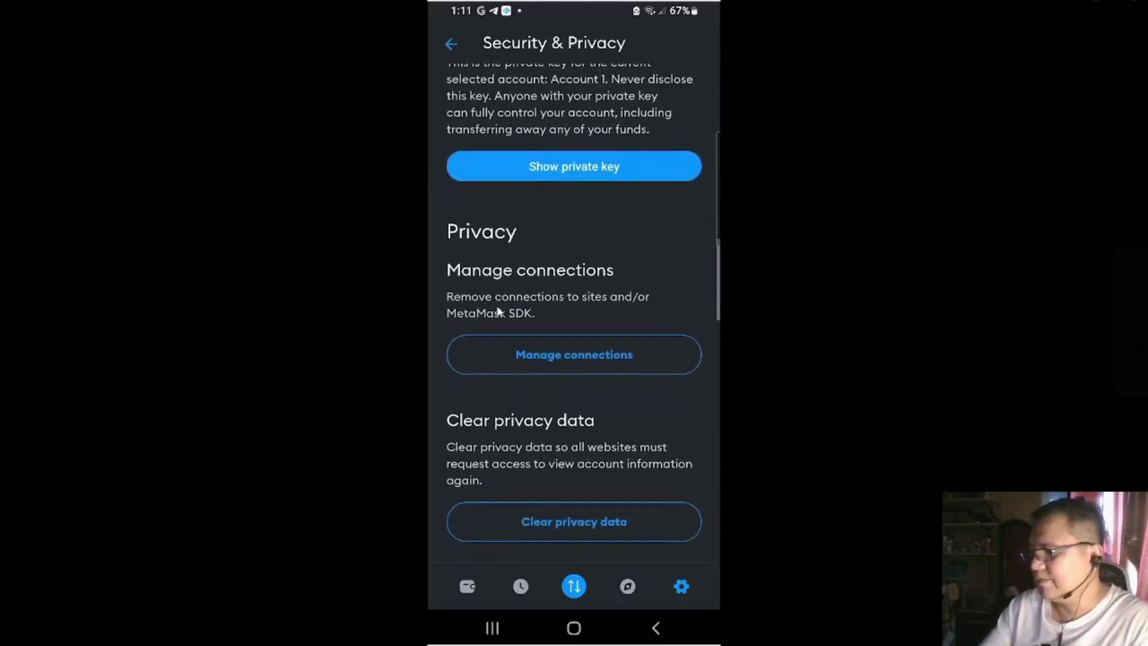
pyautogui.scroll(-3, 498, 310)
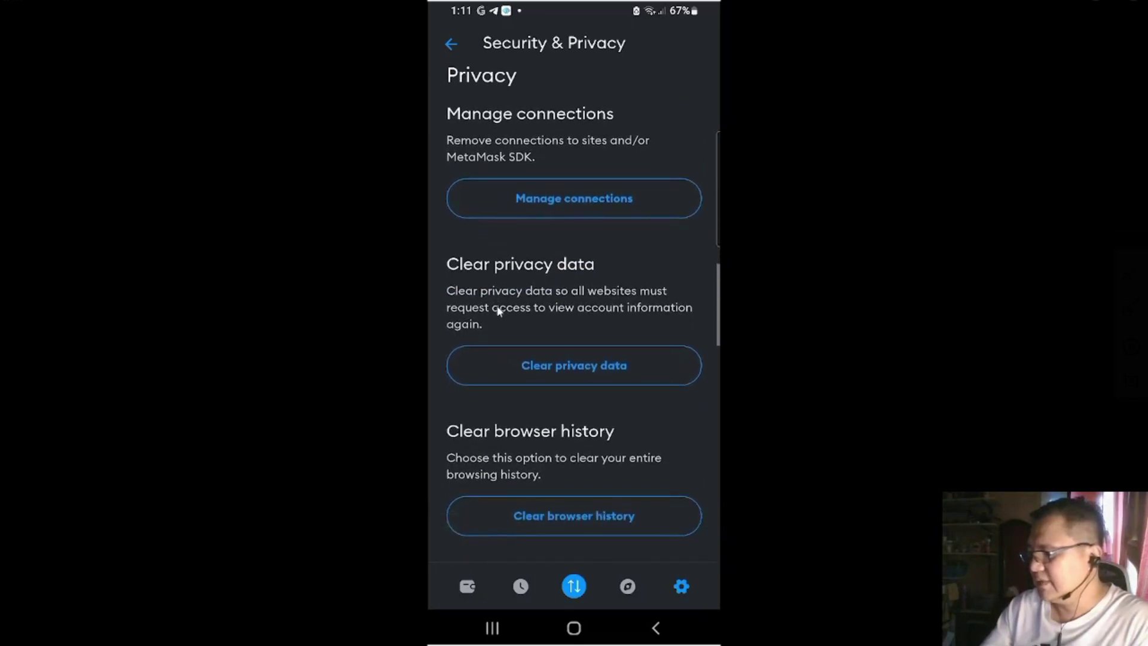
pyautogui.scroll(-3, 498, 310)
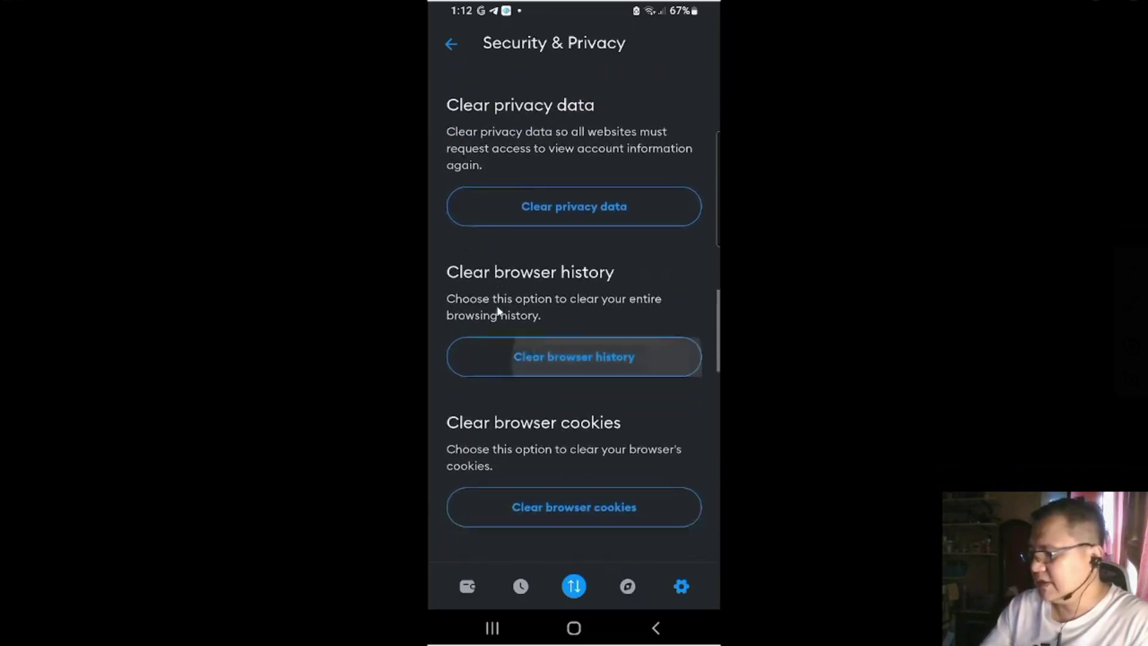
pyautogui.scroll(-5, 498, 310)
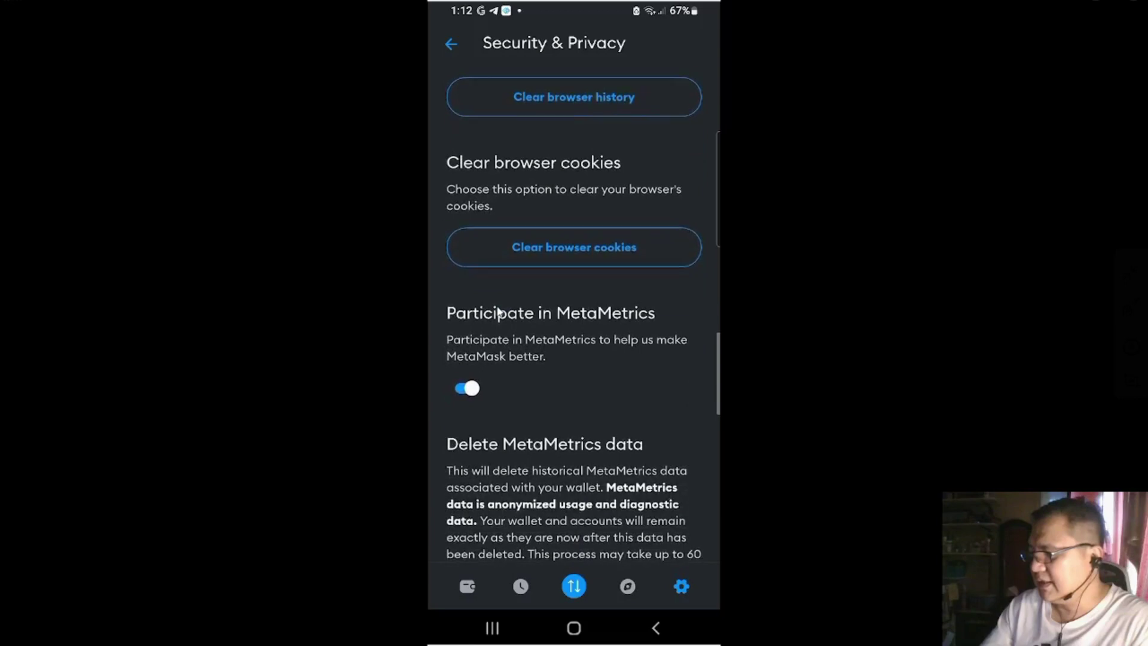
pyautogui.scroll(-3, 498, 311)
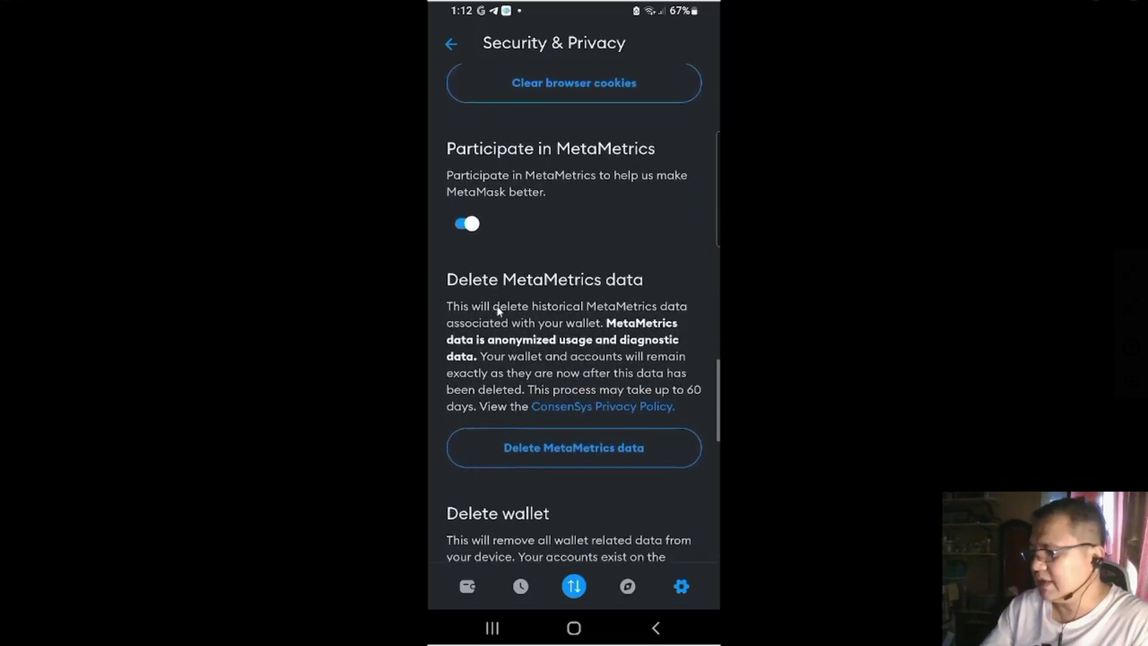
pyautogui.scroll(-2, 498, 310)
pyautogui.scroll(1, 498, 311)
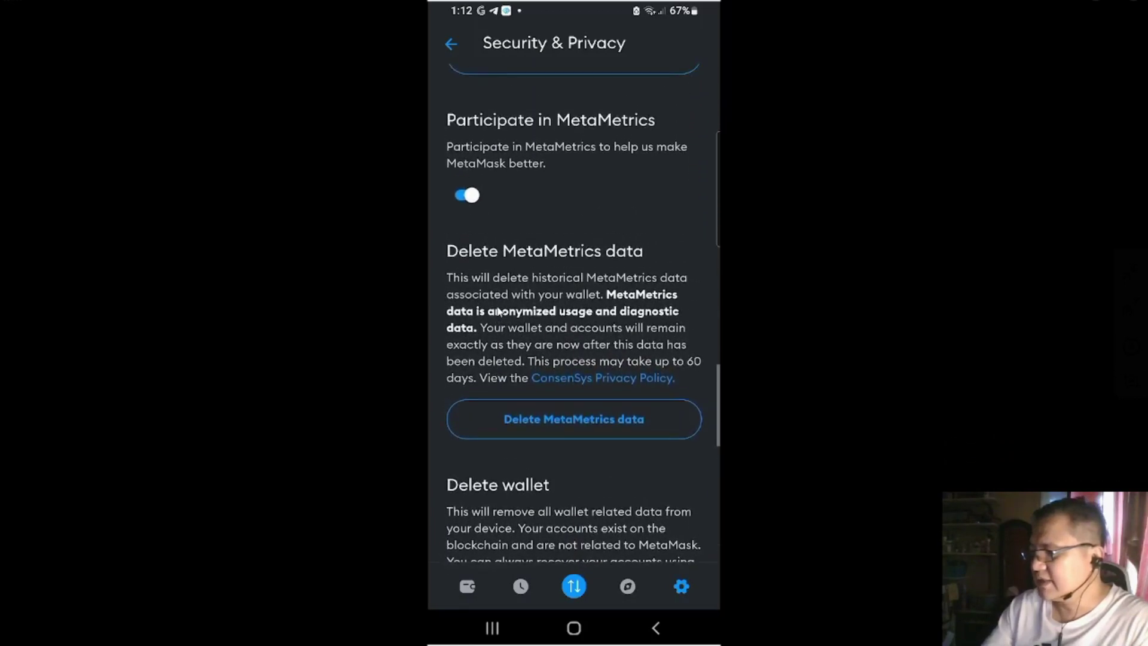
pyautogui.scroll(-2, 498, 311)
pyautogui.scroll(1, 498, 310)
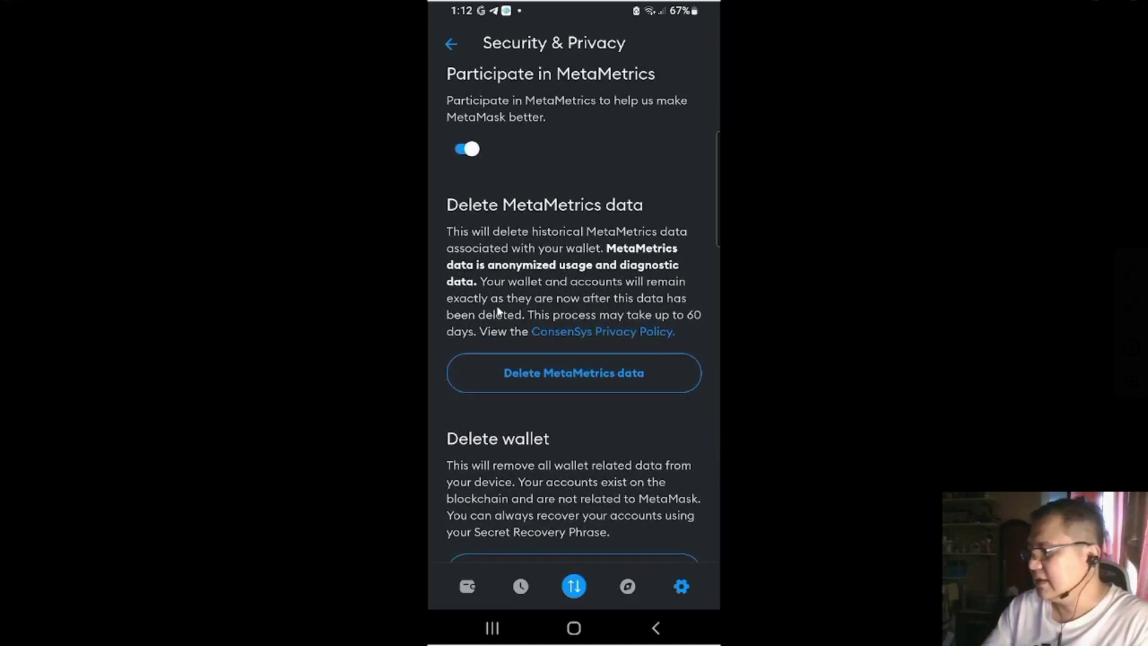
pyautogui.scroll(-1, 498, 311)
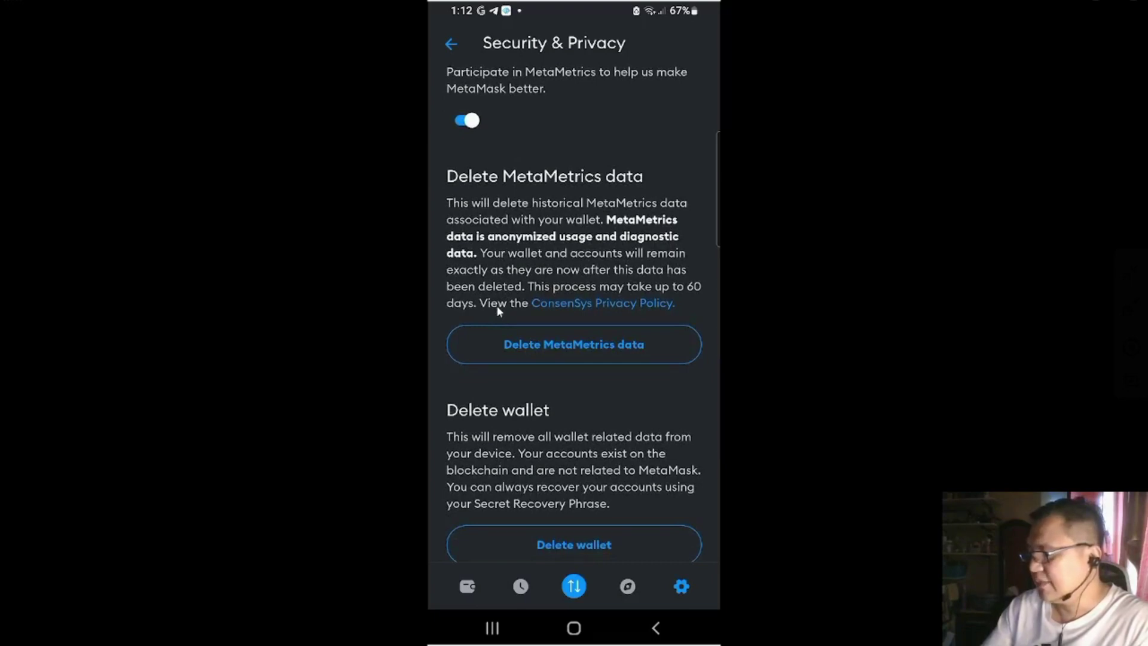
pyautogui.scroll(-5, 498, 310)
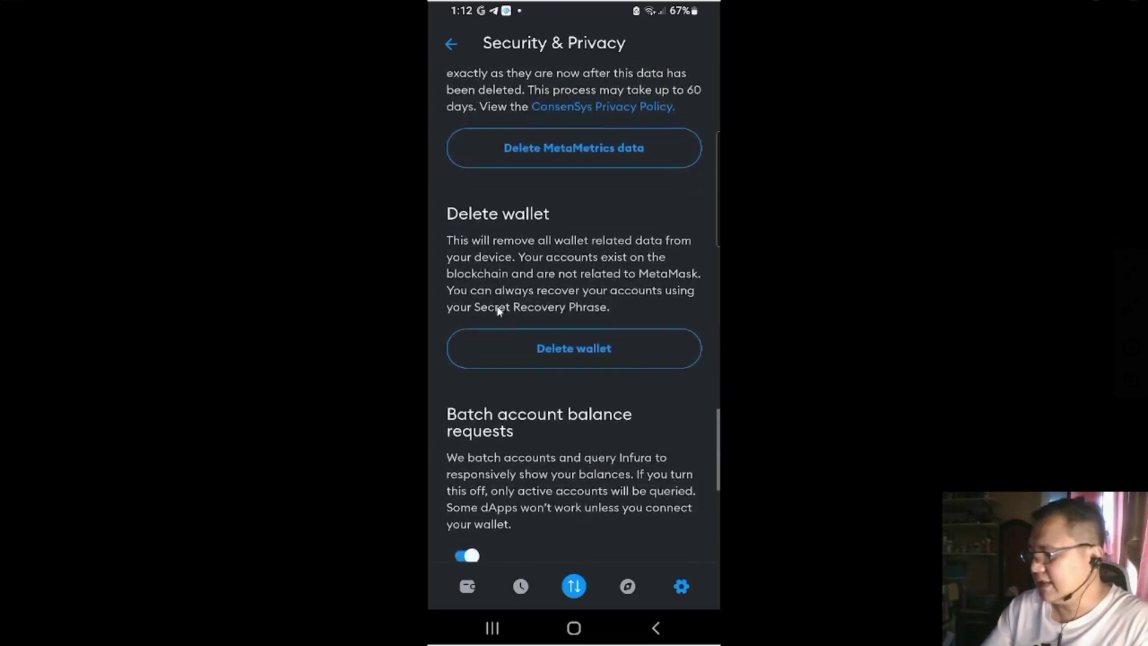
pyautogui.scroll(-5, 497, 310)
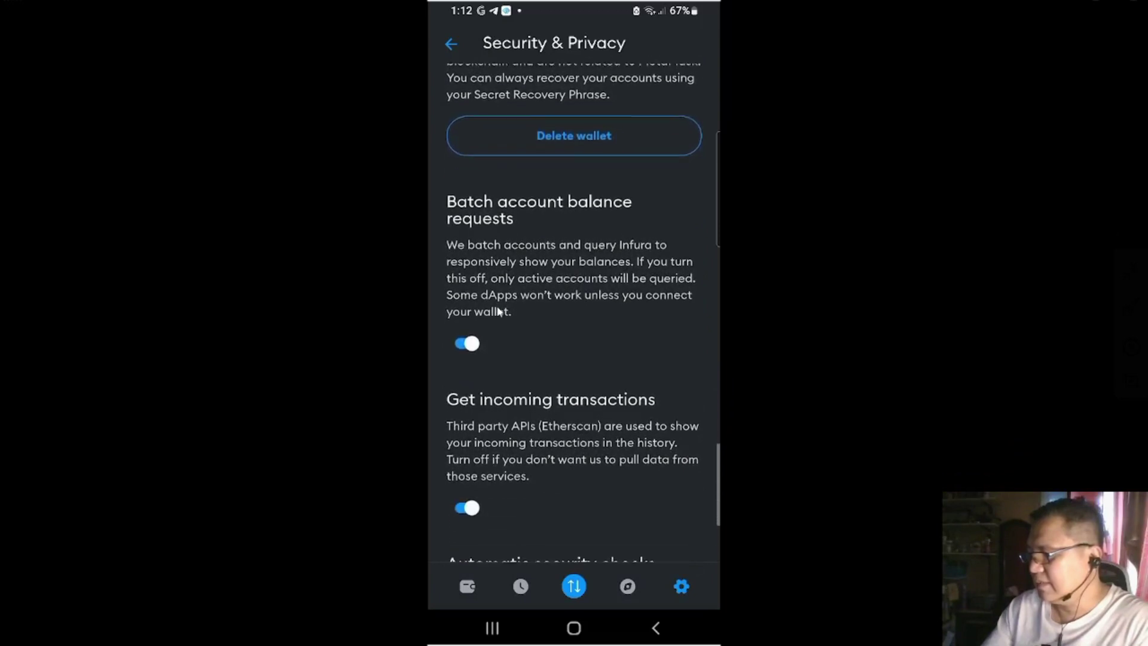
pyautogui.scroll(-3, 497, 311)
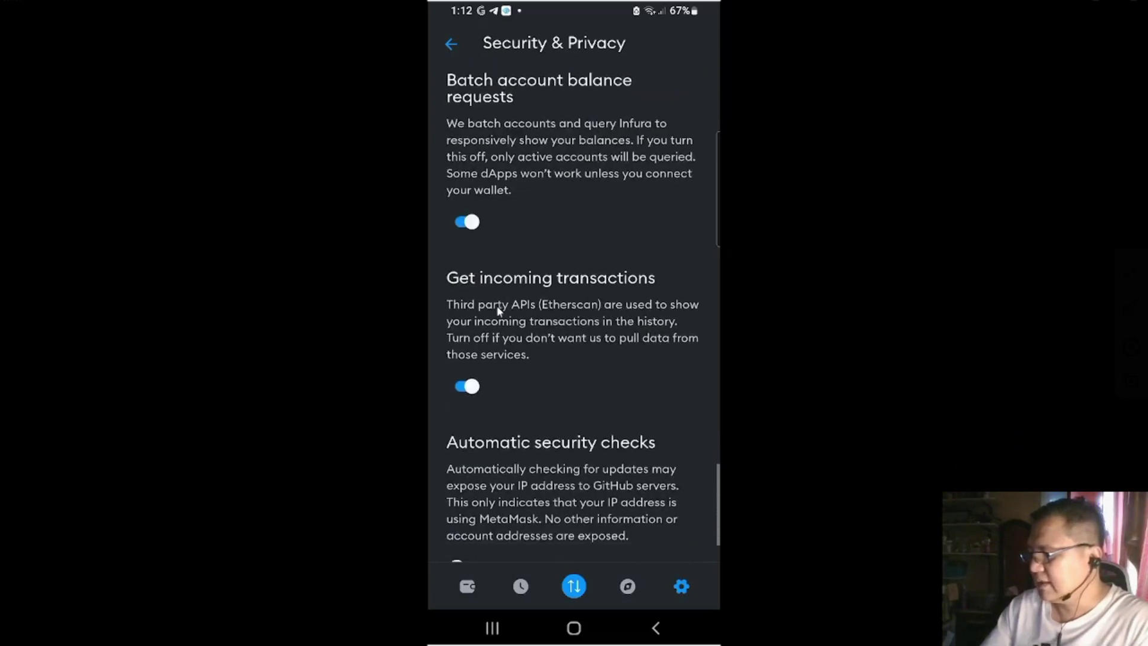
pyautogui.scroll(-2, 498, 310)
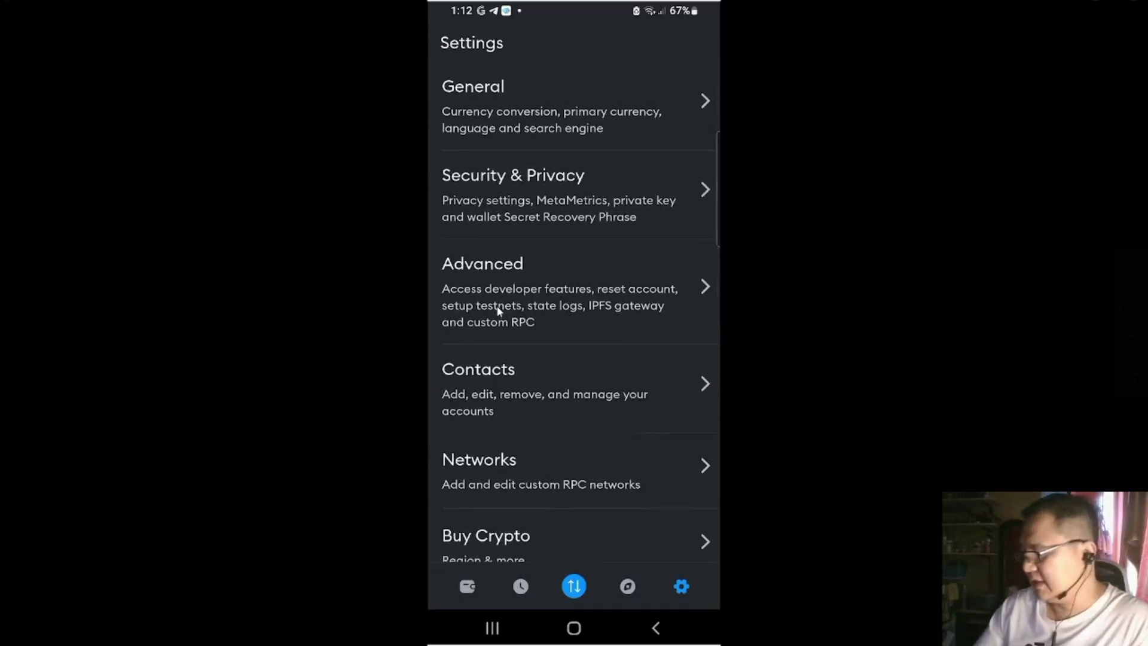
pyautogui.click(498, 309)
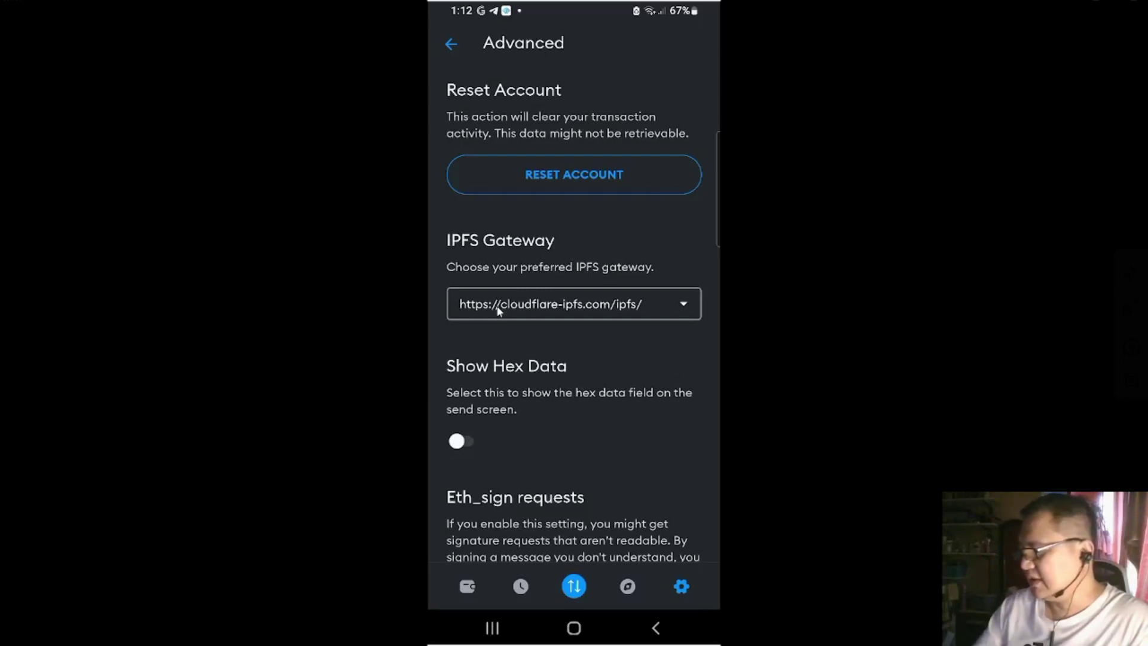
pyautogui.scroll(-5, 498, 310)
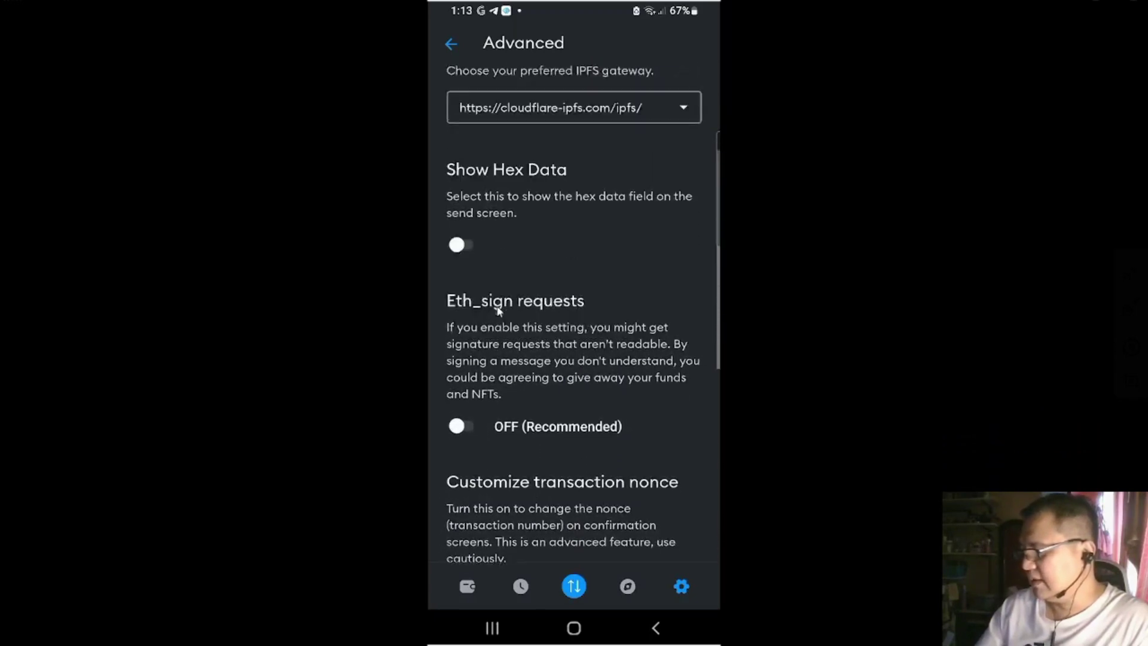
pyautogui.scroll(2, 498, 310)
pyautogui.scroll(-3, 499, 311)
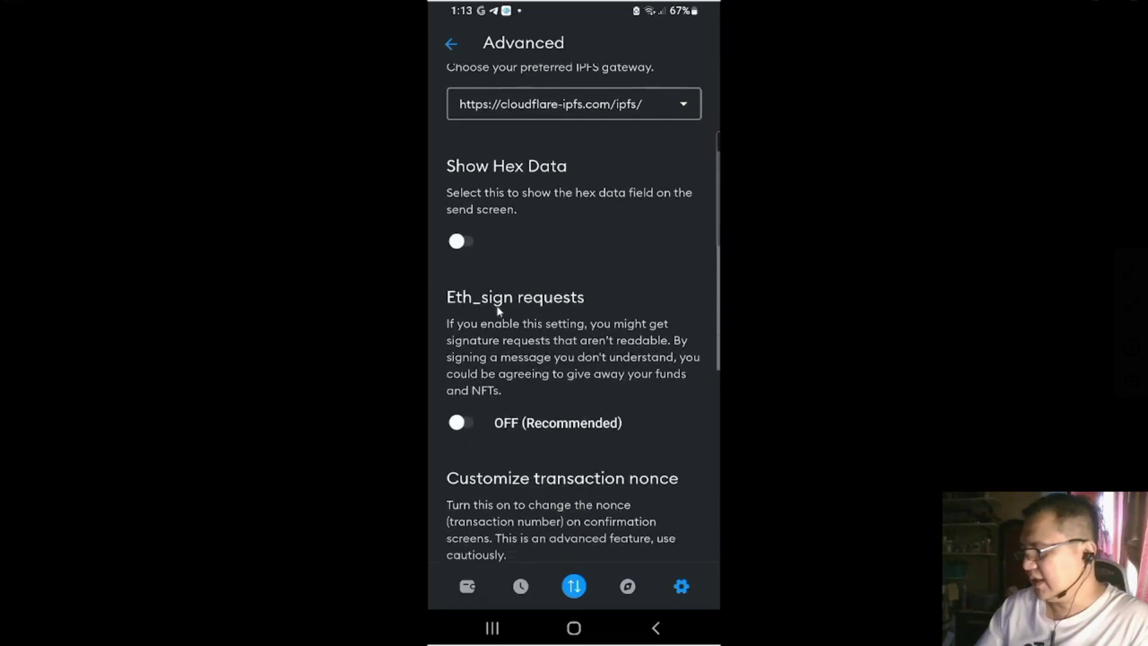
pyautogui.scroll(-5, 498, 310)
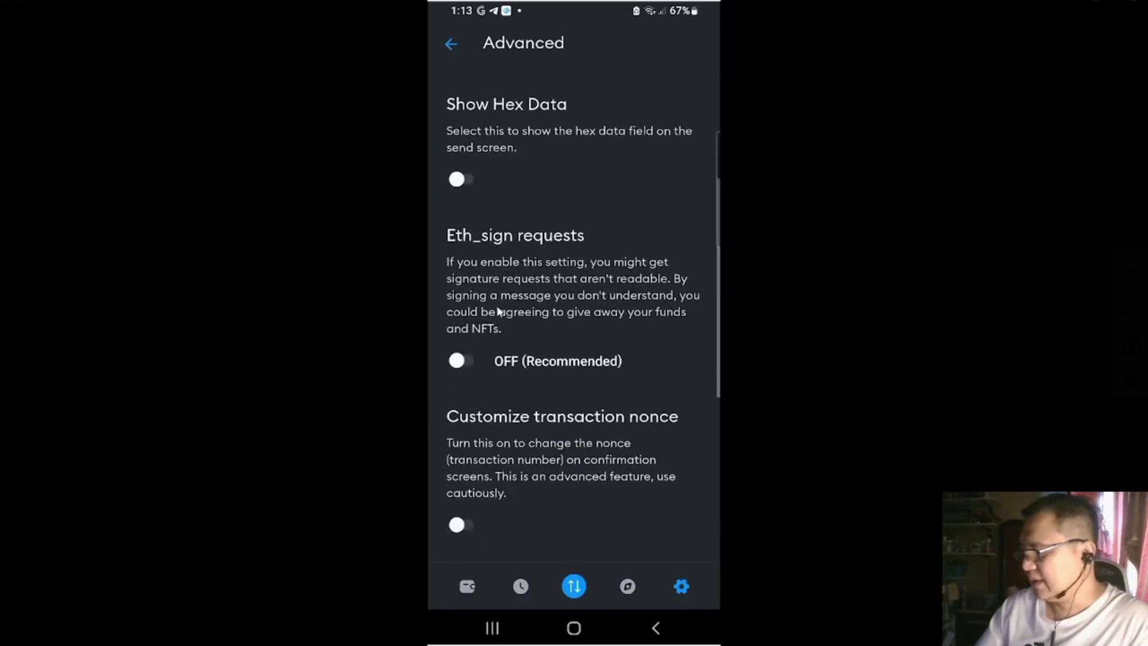
pyautogui.scroll(-4, 498, 311)
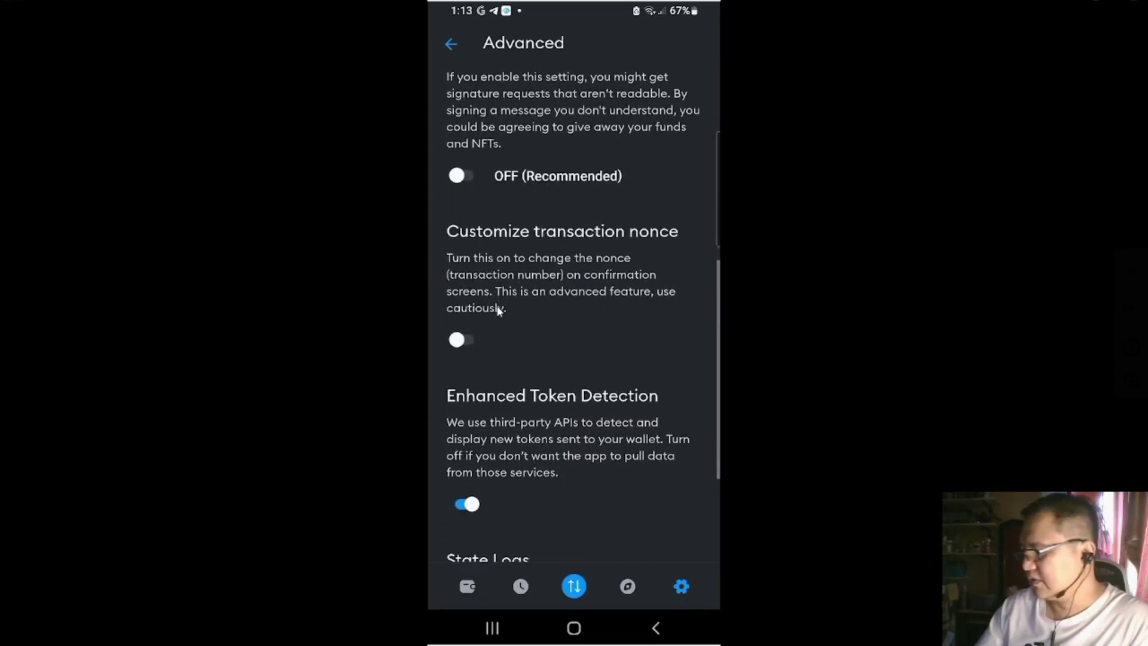
pyautogui.scroll(-2, 498, 311)
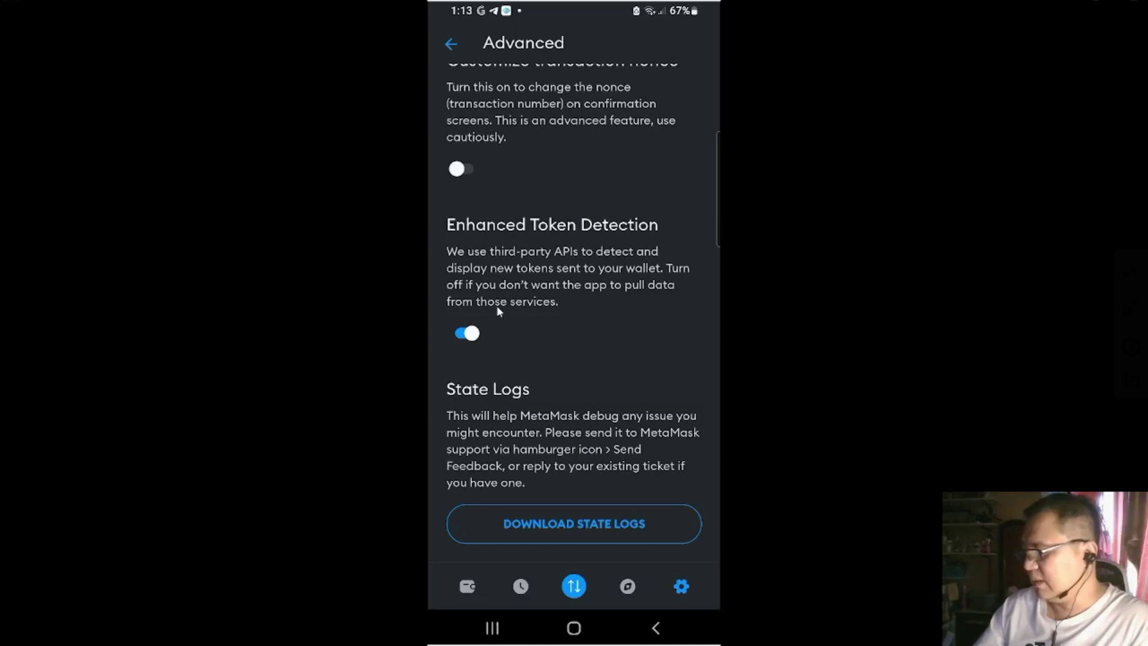
pyautogui.scroll(10, 497, 310)
# Go back from Advanced to the Settings list and scroll down it.
pyautogui.rightClick(498, 310)
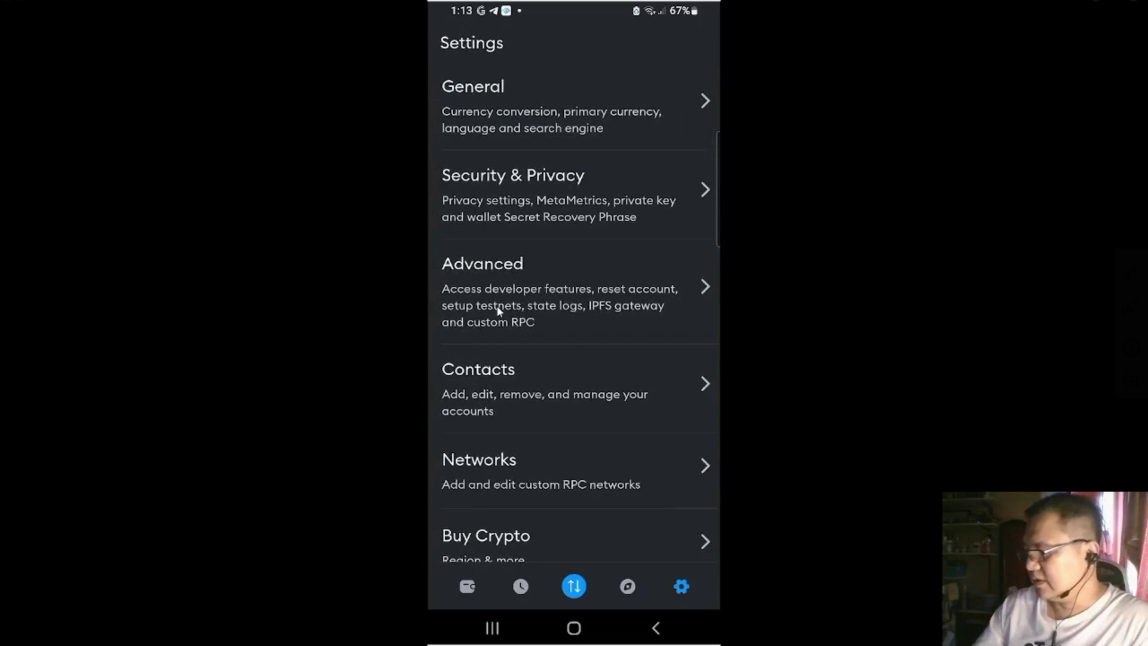
pyautogui.scroll(-2, 498, 311)
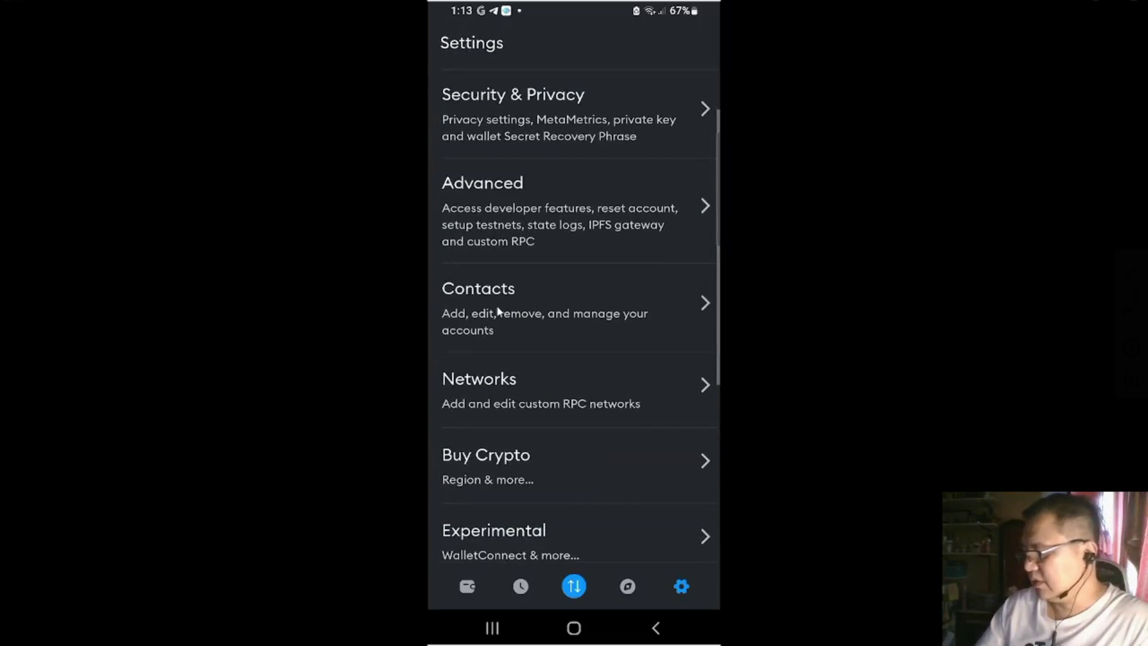
pyautogui.scroll(-2, 497, 310)
# Review the saved networks list, then return to Settings and scroll toward Buy Crypto.
pyautogui.click(497, 311)
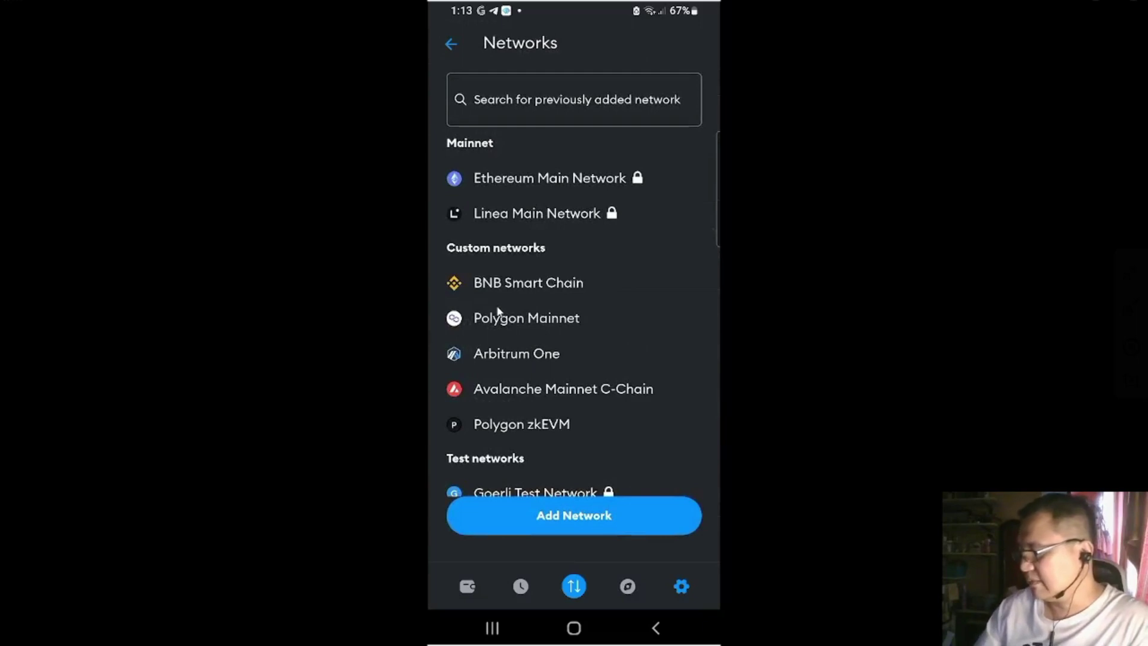
pyautogui.scroll(-2, 497, 310)
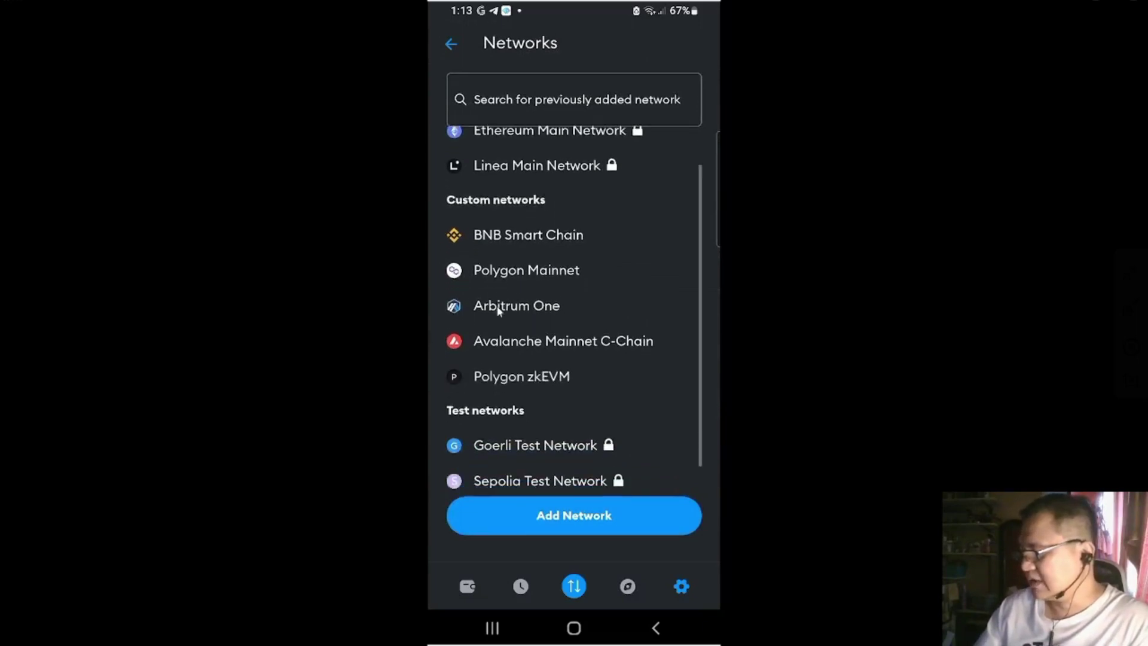
pyautogui.scroll(2, 497, 311)
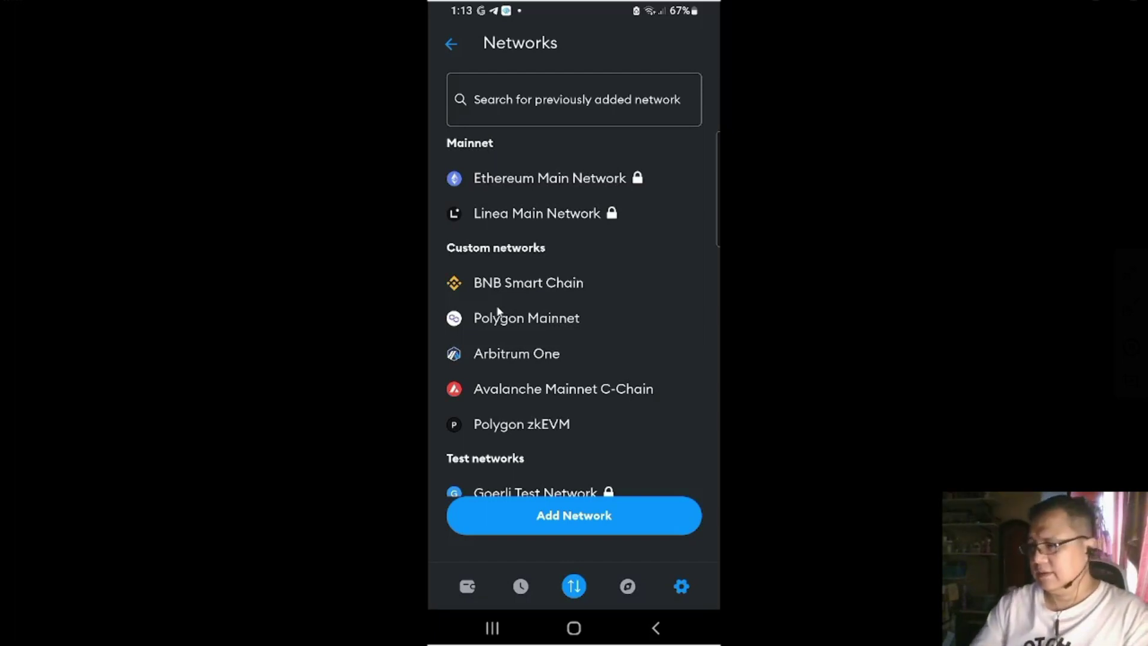
pyautogui.scroll(-2, 498, 310)
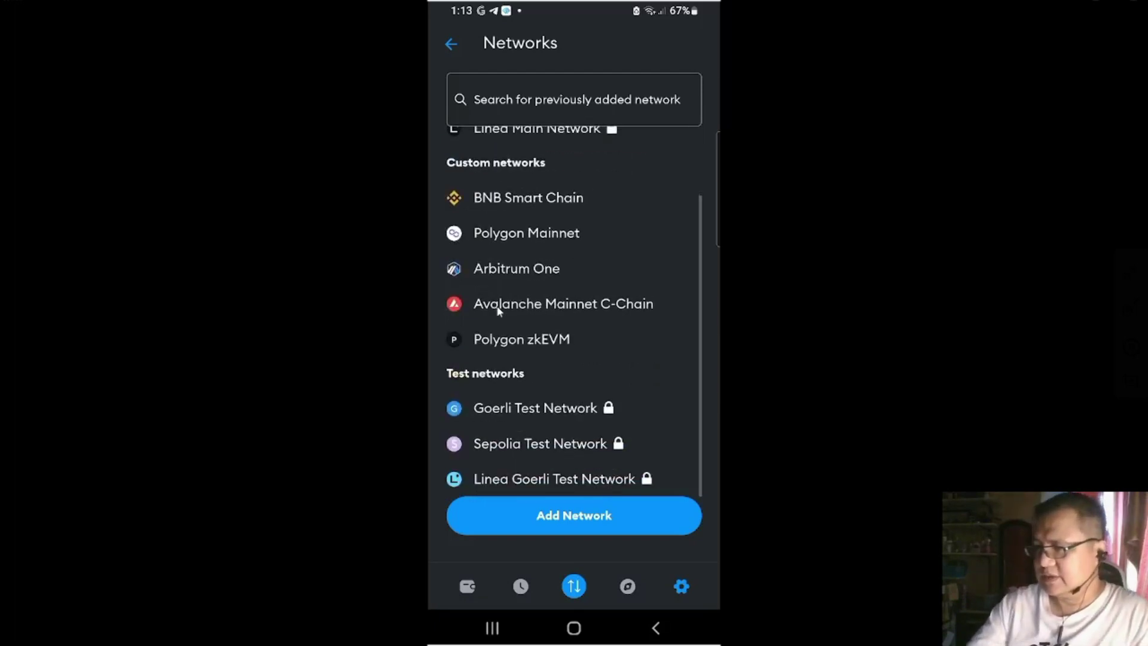
pyautogui.press('Escape')
pyautogui.scroll(-3, 500, 311)
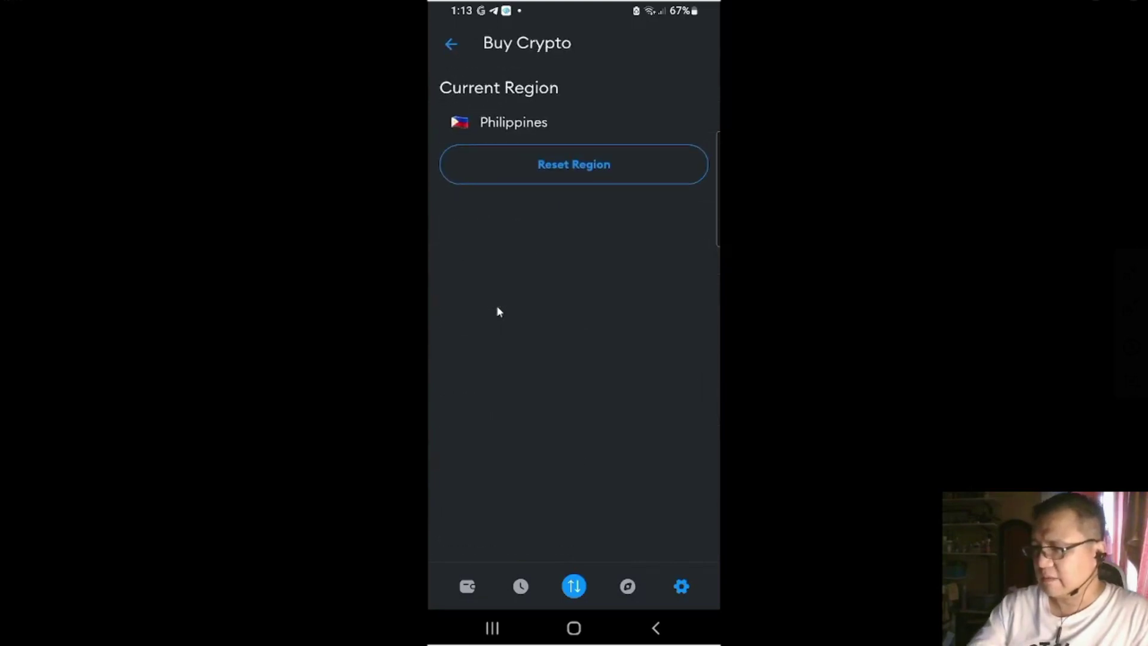
# Leave Buy Crypto, look at the Experimental settings page, then return to Settings.
pyautogui.press('Escape')
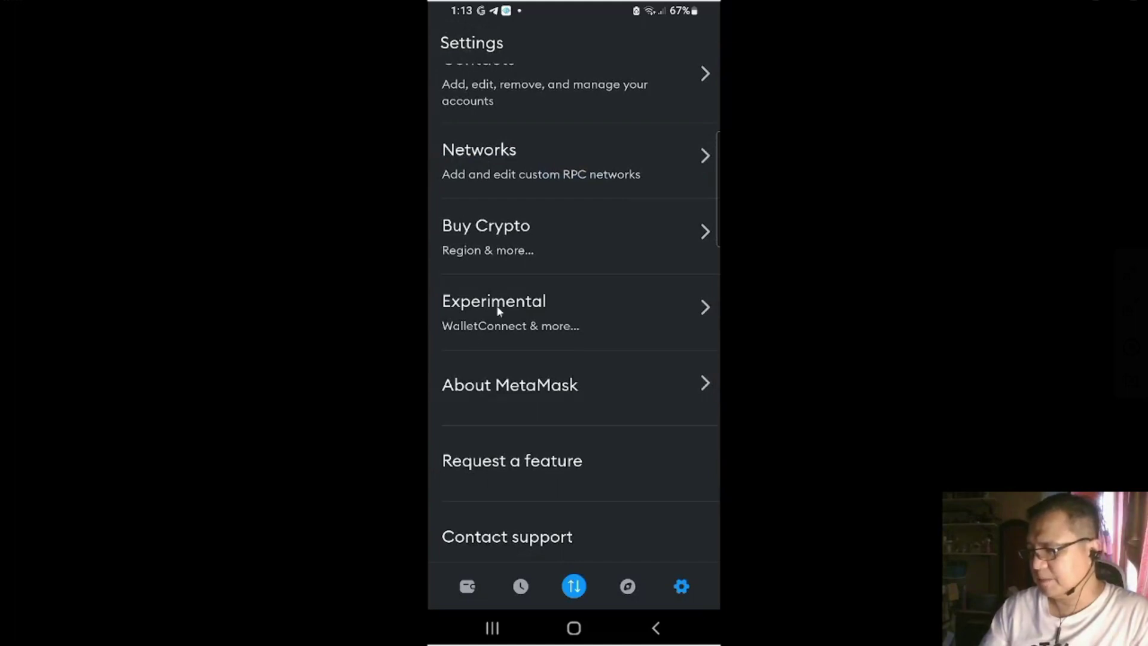
pyautogui.click(499, 310)
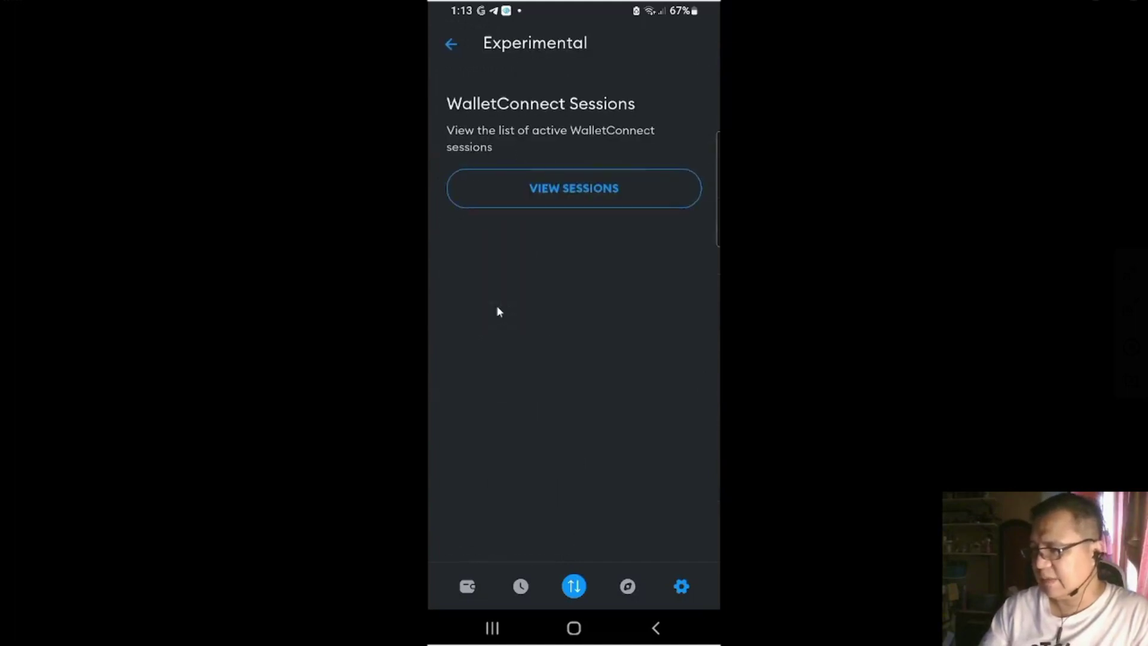
pyautogui.press('Escape')
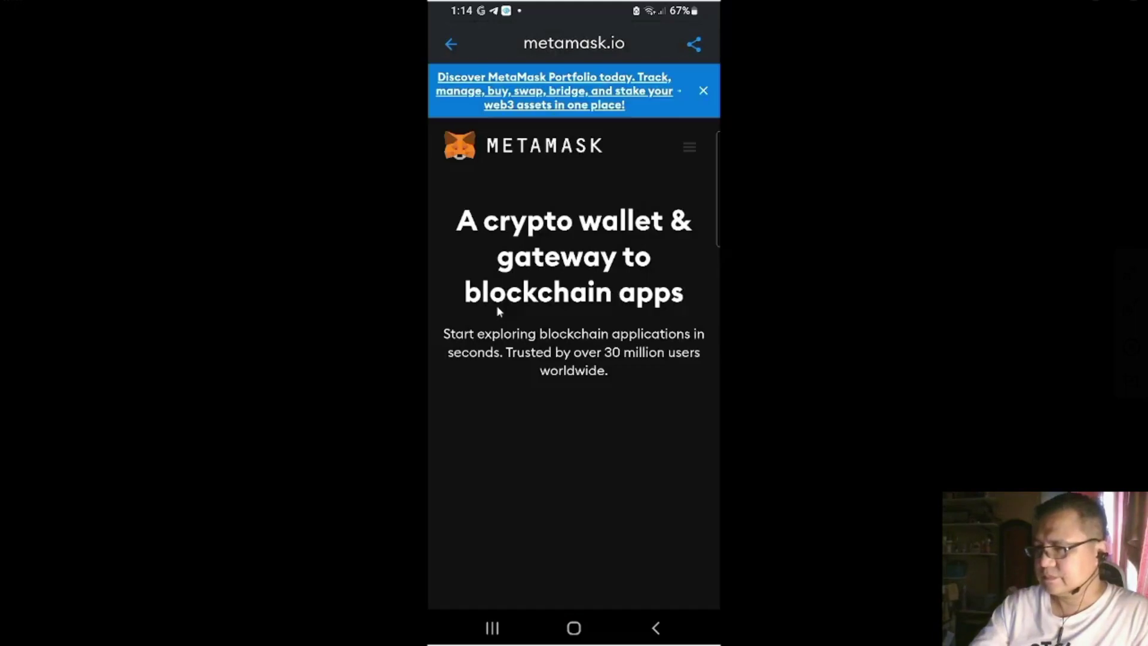
# Leave the MetaMask website back to About MetaMask and scroll through it.
pyautogui.press('Escape')
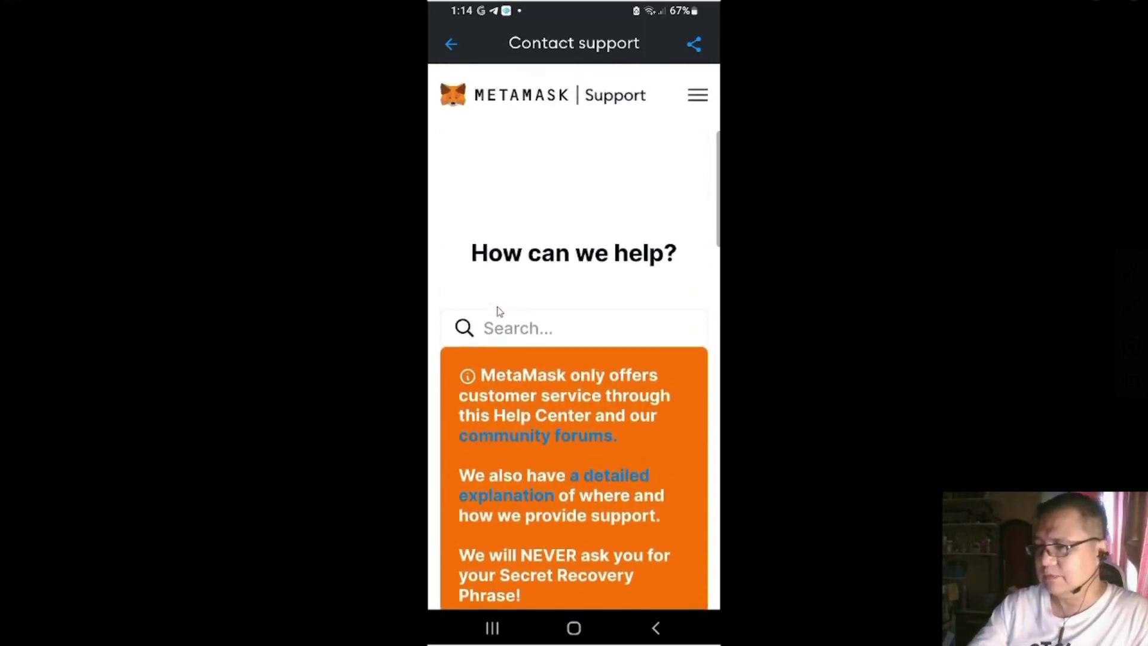
pyautogui.scroll(-2, 500, 312)
pyautogui.scroll(6, 500, 307)
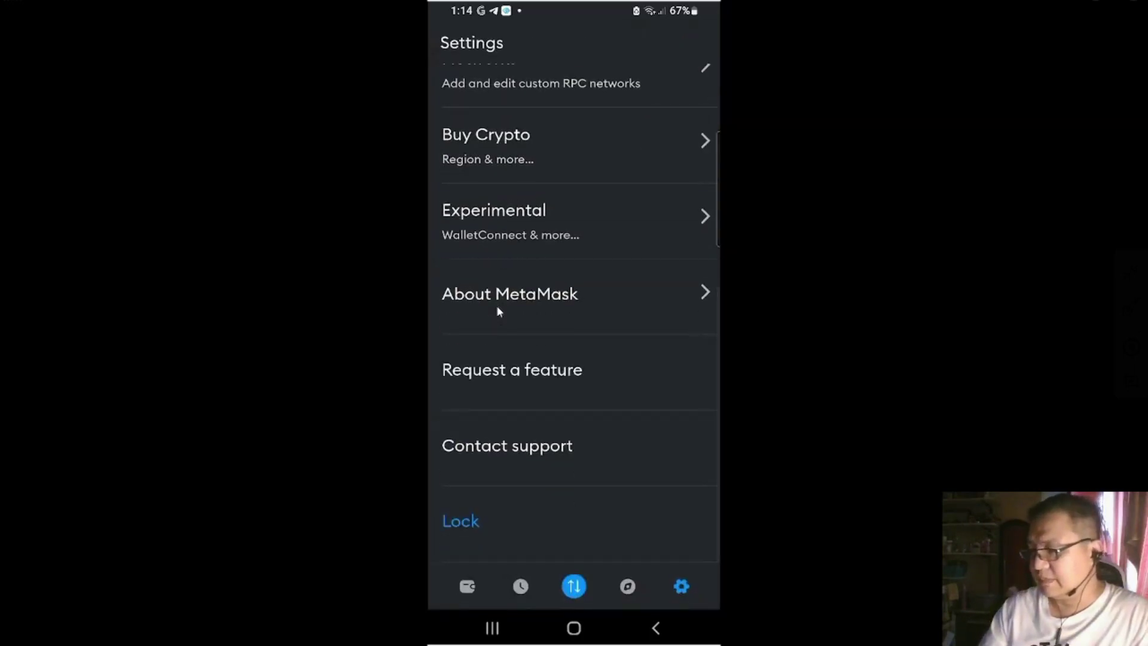
# Switch to the wallet home showing Account 1's $1.37 balance on BNB Smart Chain.
pyautogui.rightClick(499, 309)
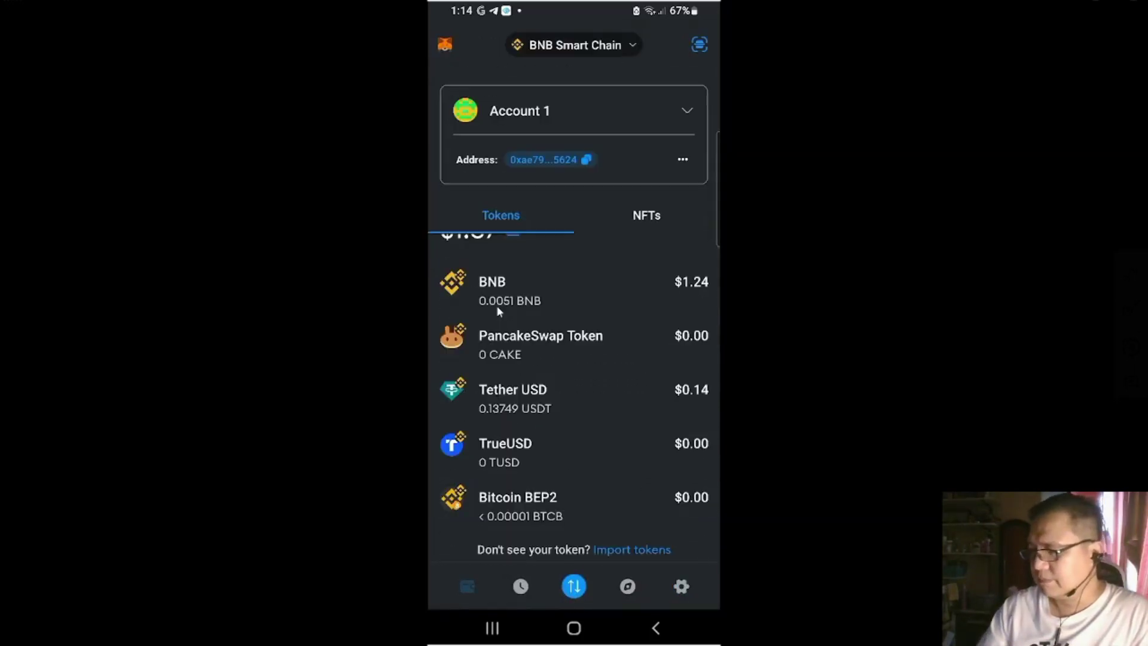
pyautogui.scroll(1, 500, 310)
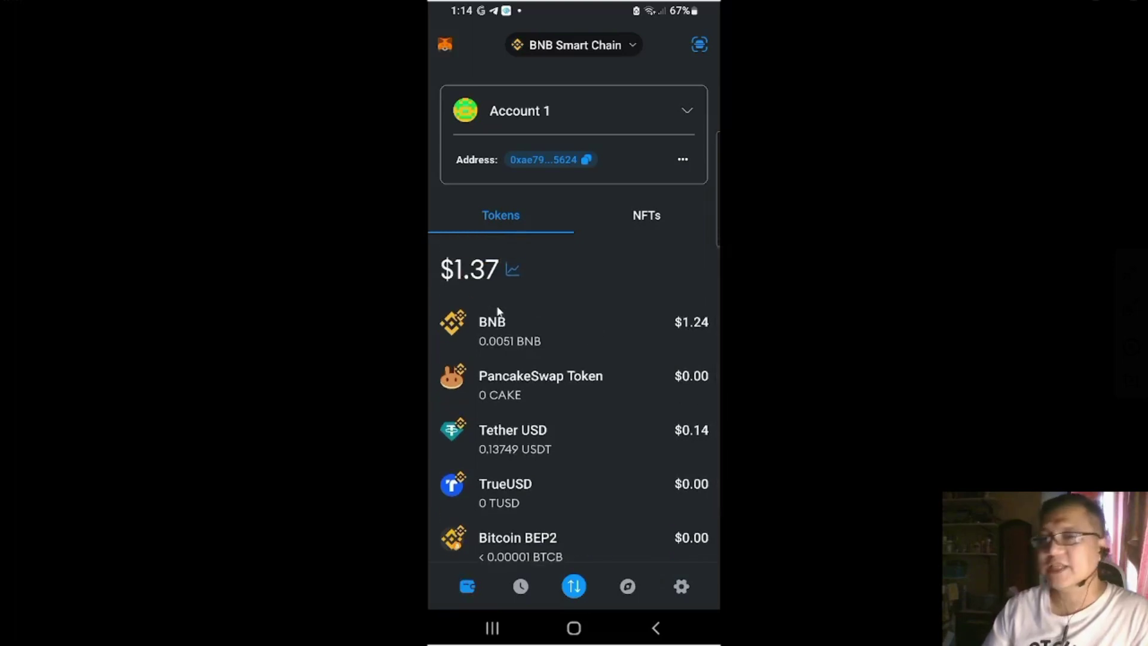